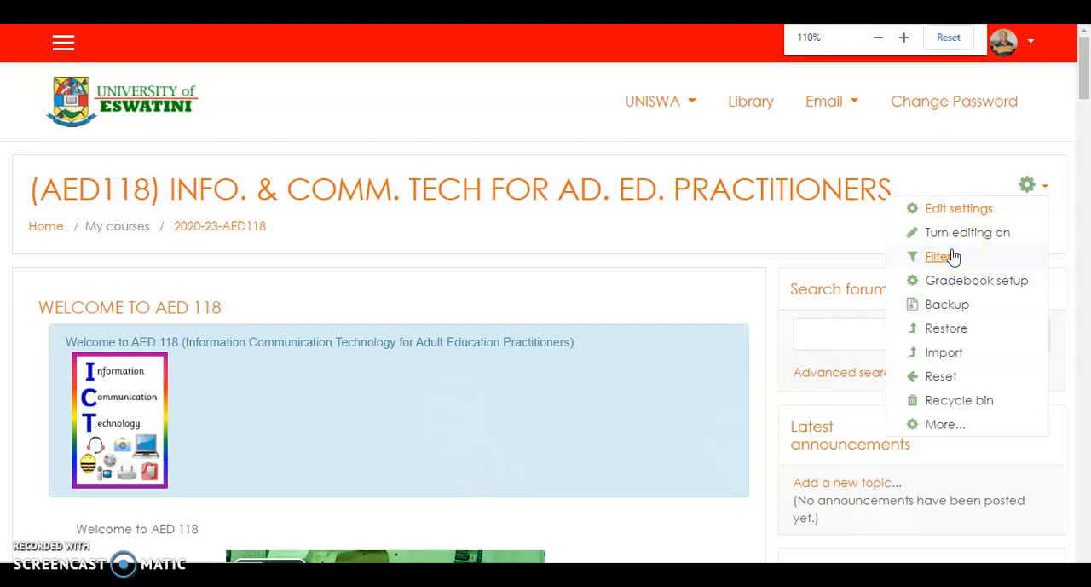
- Enlarge the AED118 course page and turn editing on for the course
key("ctrl+plus")
key("ctrl+plus")
key("ctrl+plus")
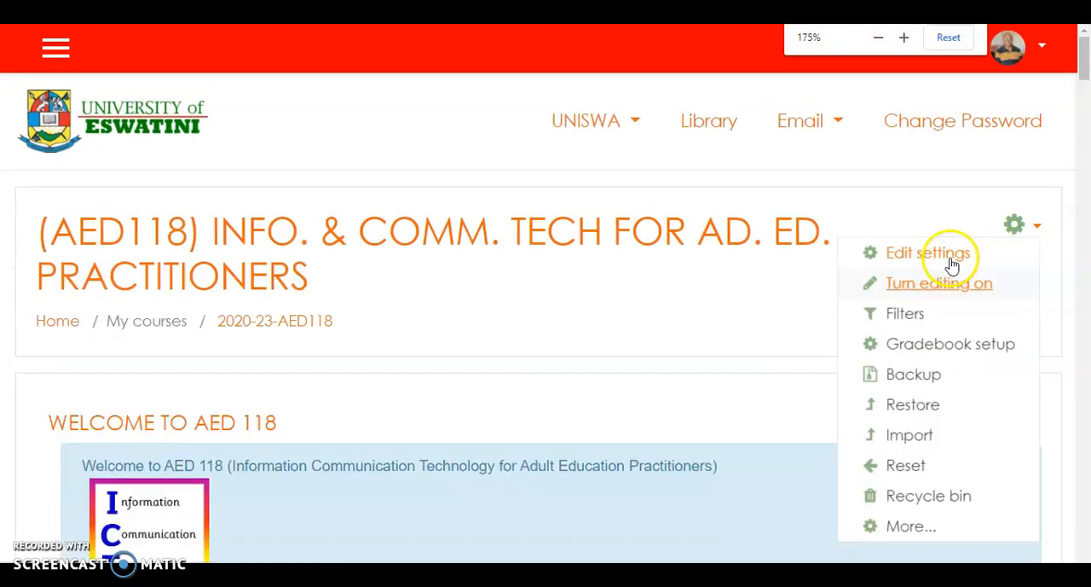
key("ctrl+plus")
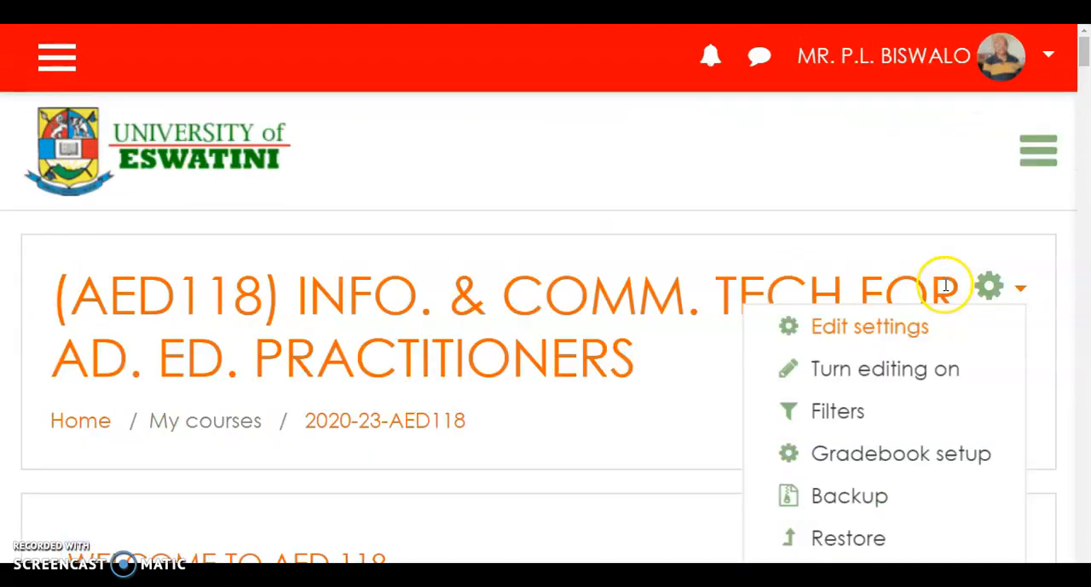
left_click(904, 373)
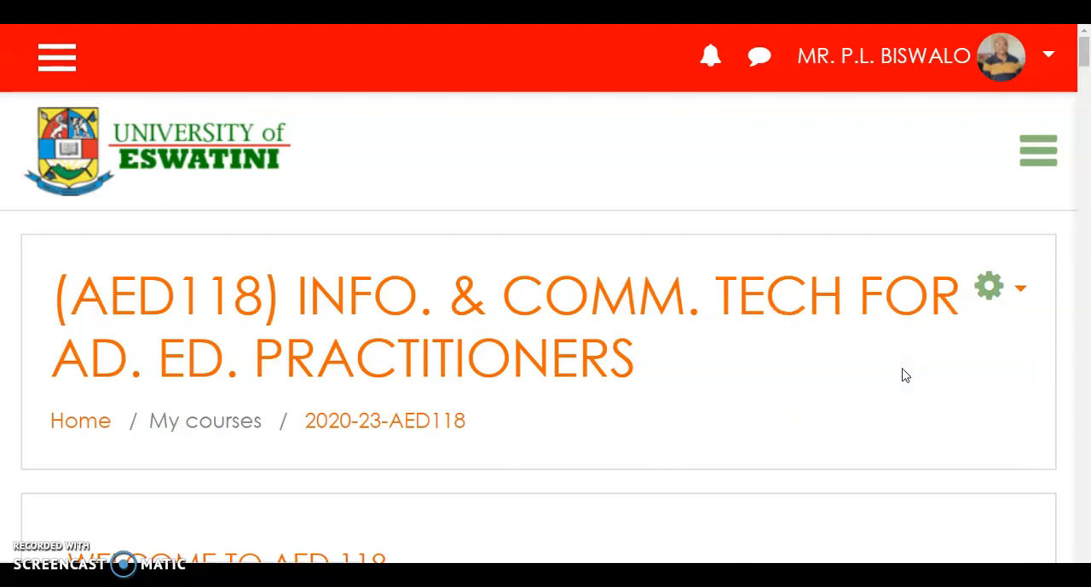
- Open the chooser for adding an activity or resource to the Practice 1 section
scroll(906, 375, "down", 5)
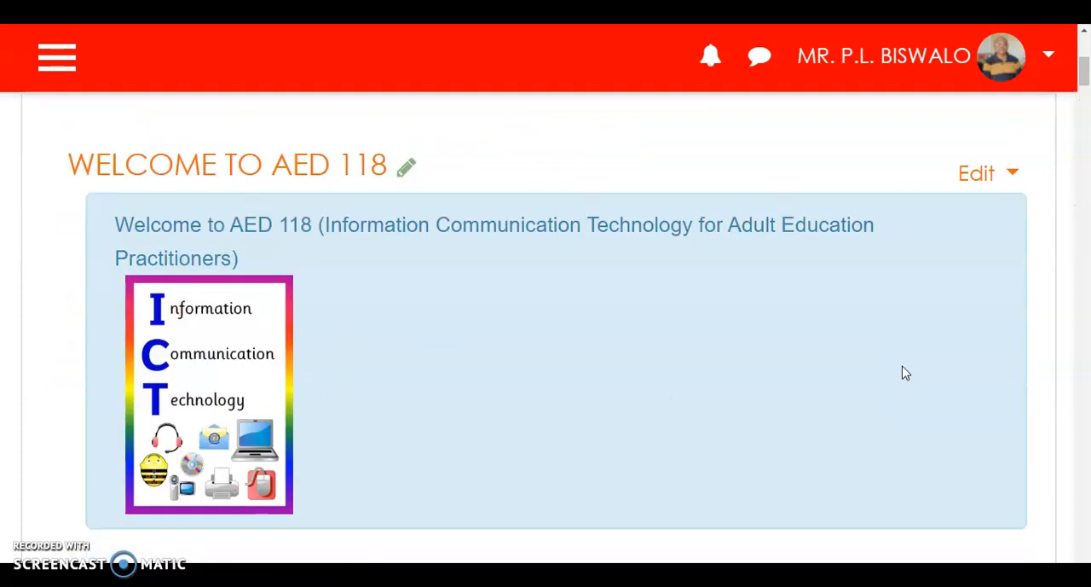
scroll(905, 374, "down", 3)
scroll(904, 363, "down", 7)
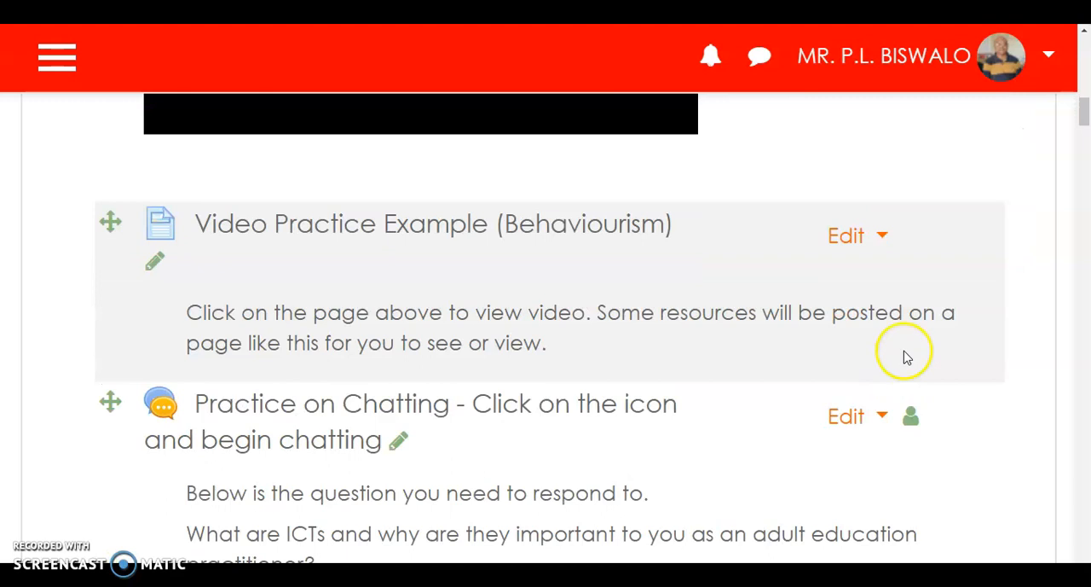
scroll(887, 371, "up", 1)
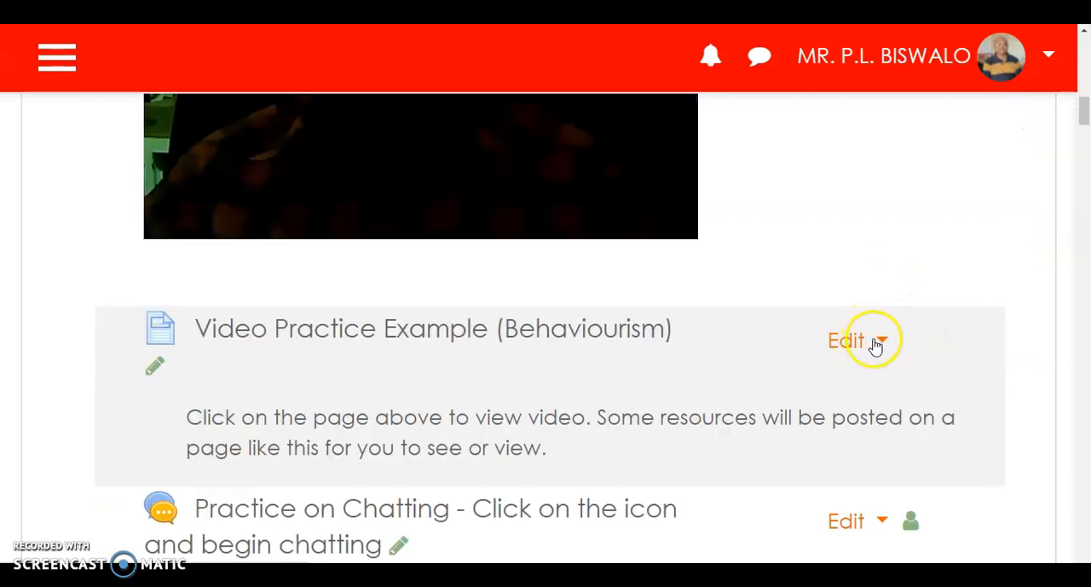
scroll(872, 352, "down", 2)
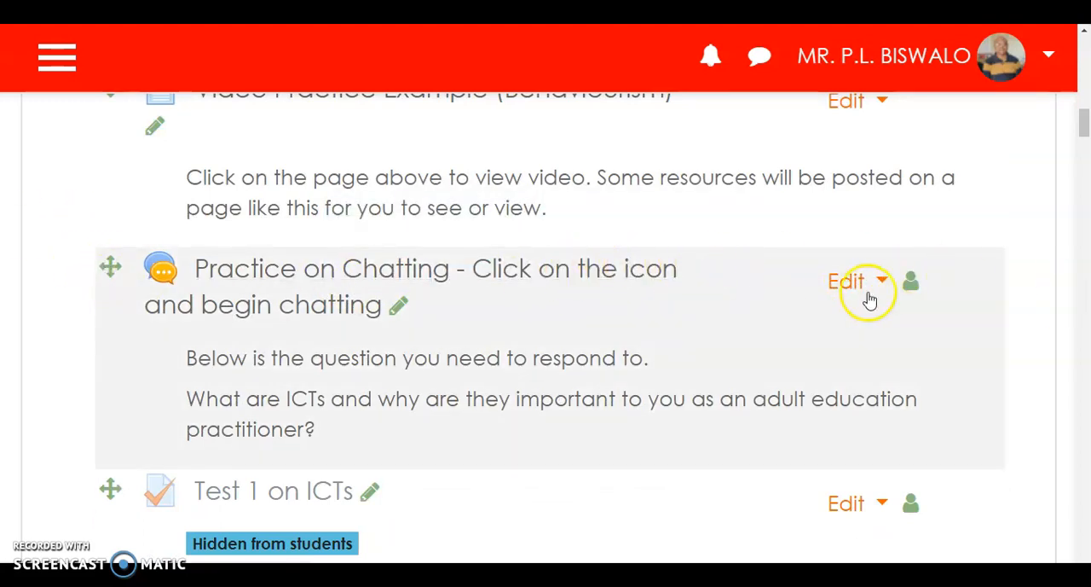
scroll(863, 300, "down", 4)
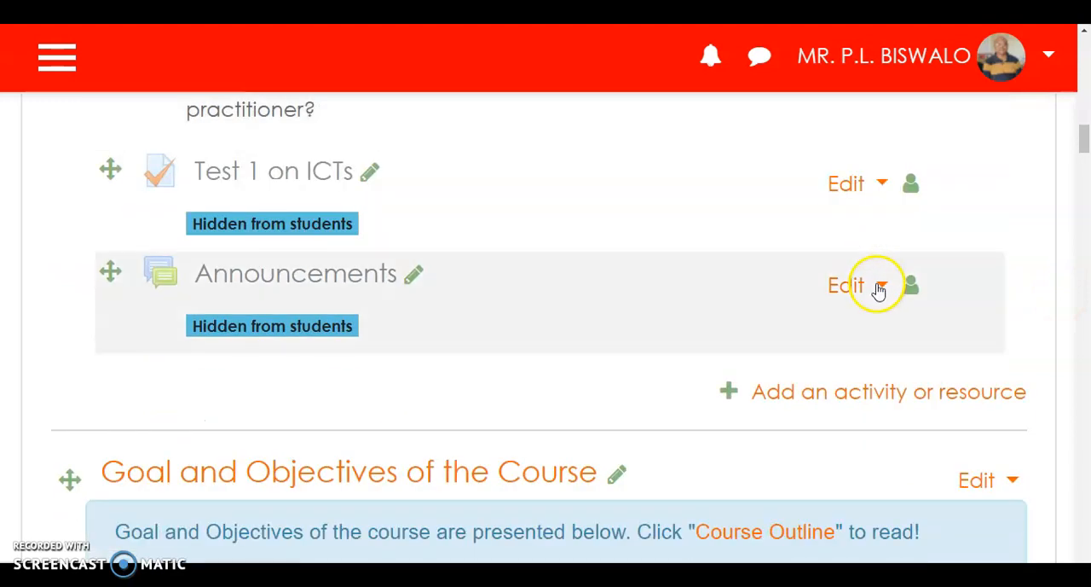
scroll(878, 290, "down", 2)
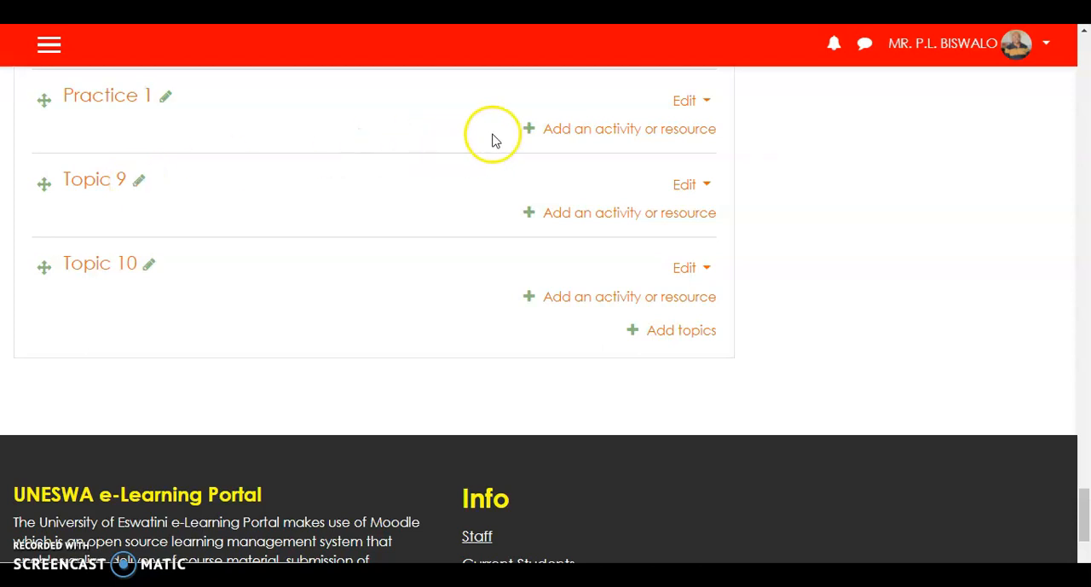
left_click(611, 136)
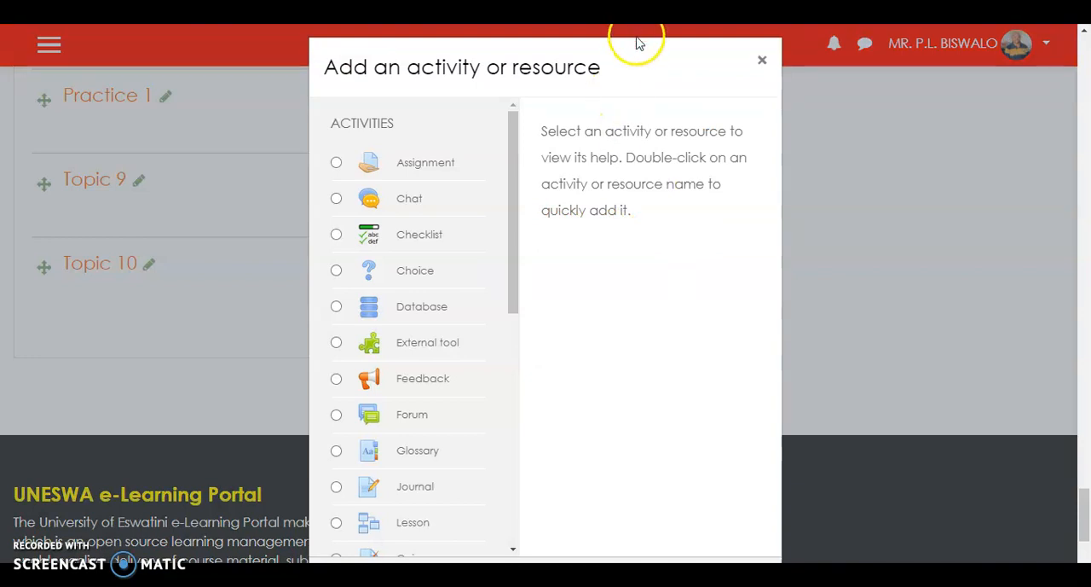
mouse_move(642, 83)
left_mouse_down()
mouse_move(650, 49)
mouse_move(647, 67)
left_mouse_up()
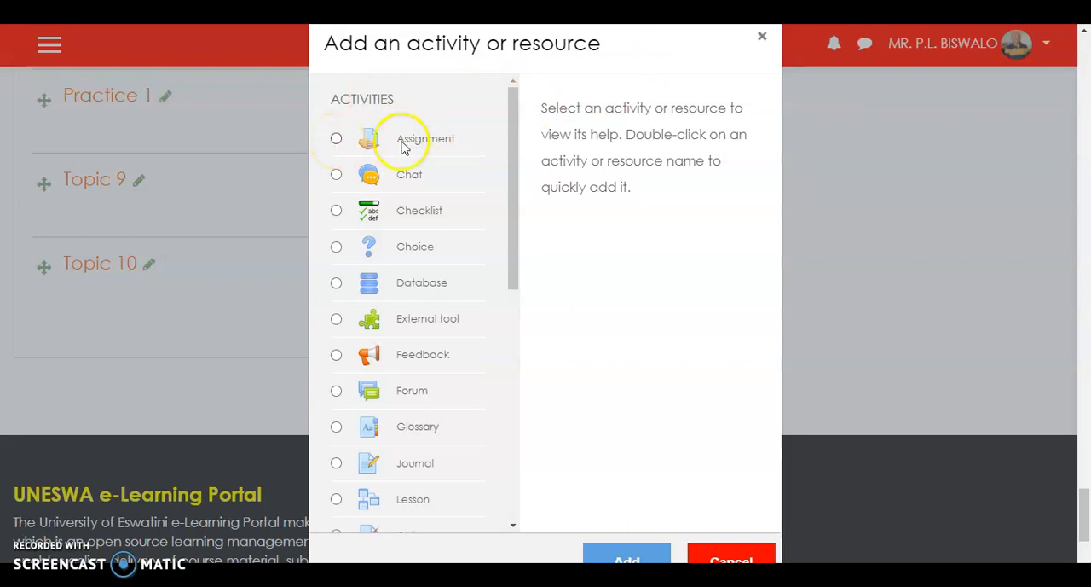
- Choose the Assignment activity, read through its help description, and add it to the section
left_click(336, 140)
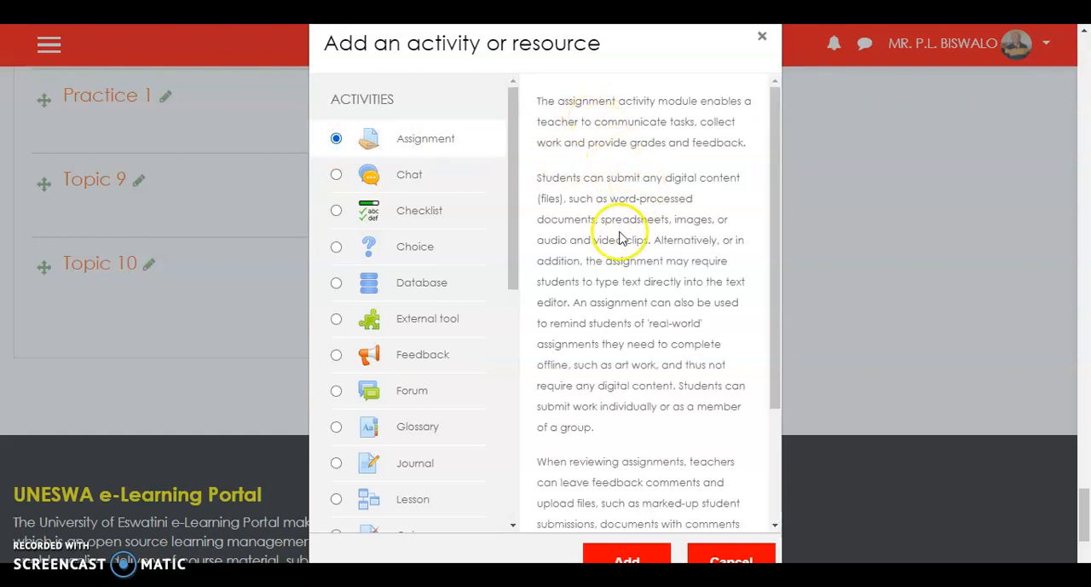
scroll(601, 265, "down", 3)
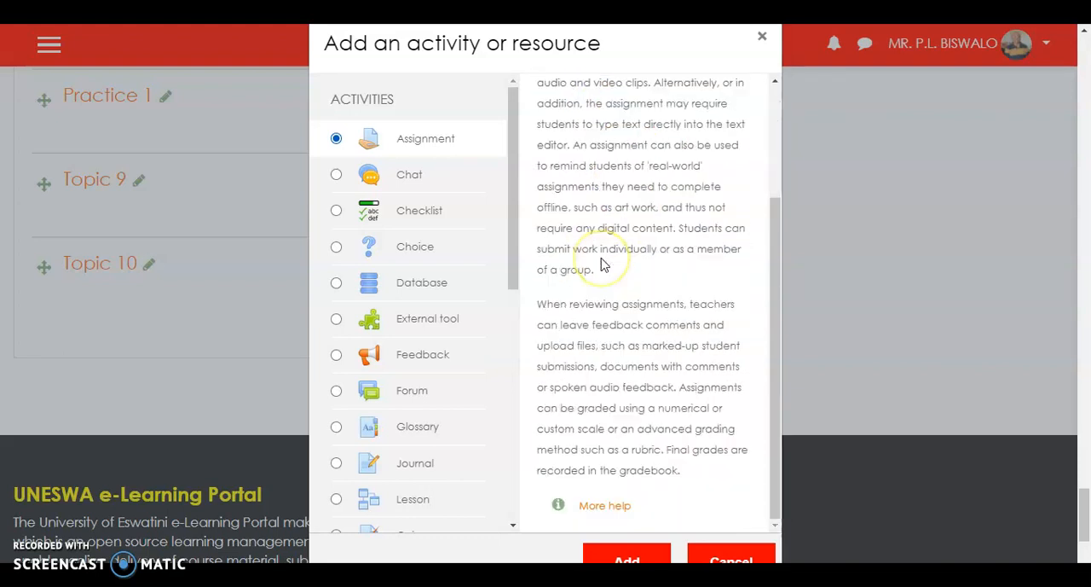
scroll(601, 264, "down", 3)
scroll(601, 264, "up", 5)
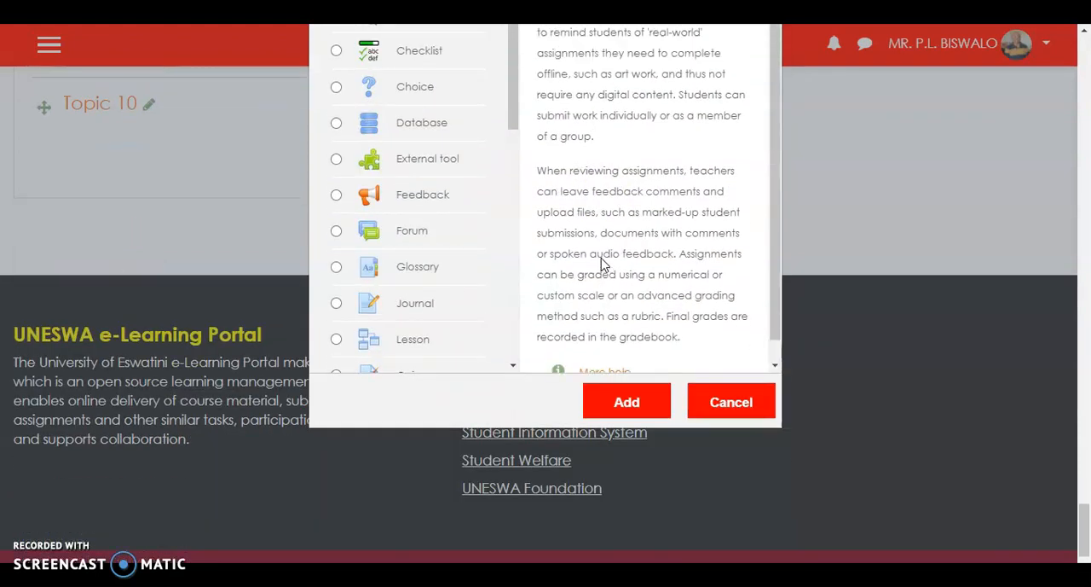
scroll(601, 264, "up", 2)
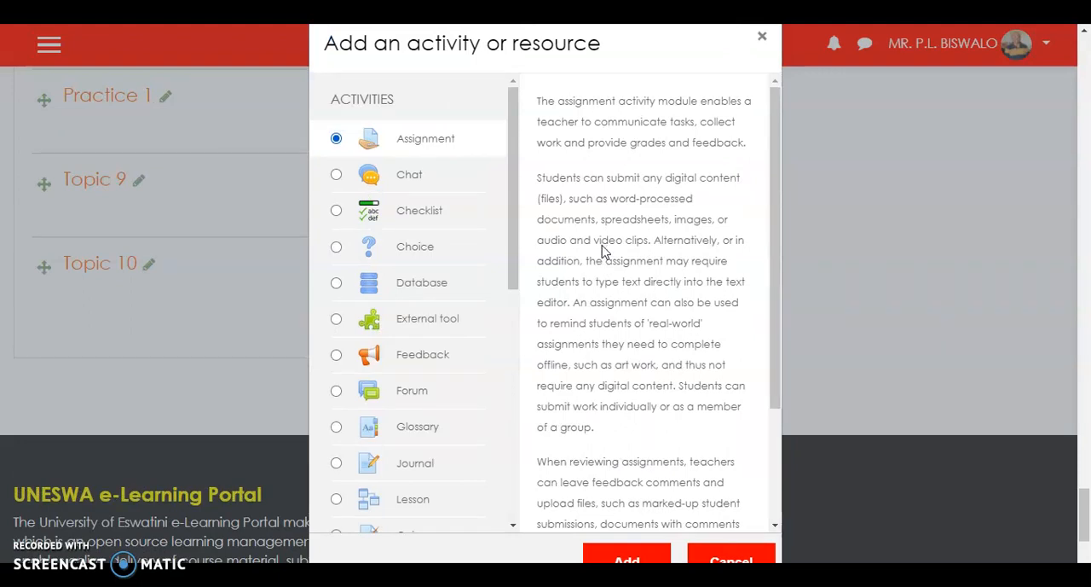
scroll(604, 247, "down", 2)
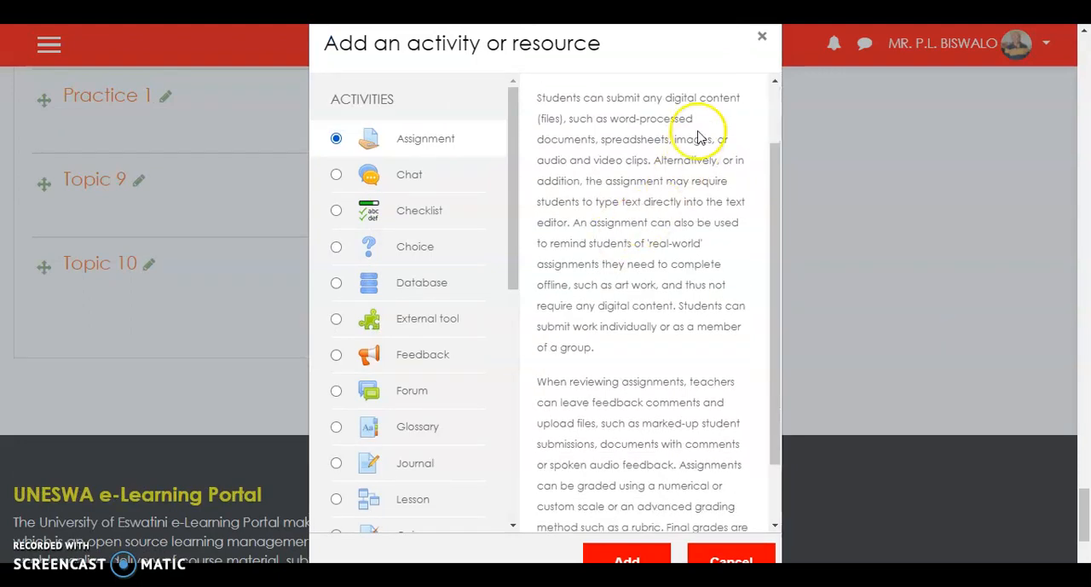
scroll(694, 51, "down", 1)
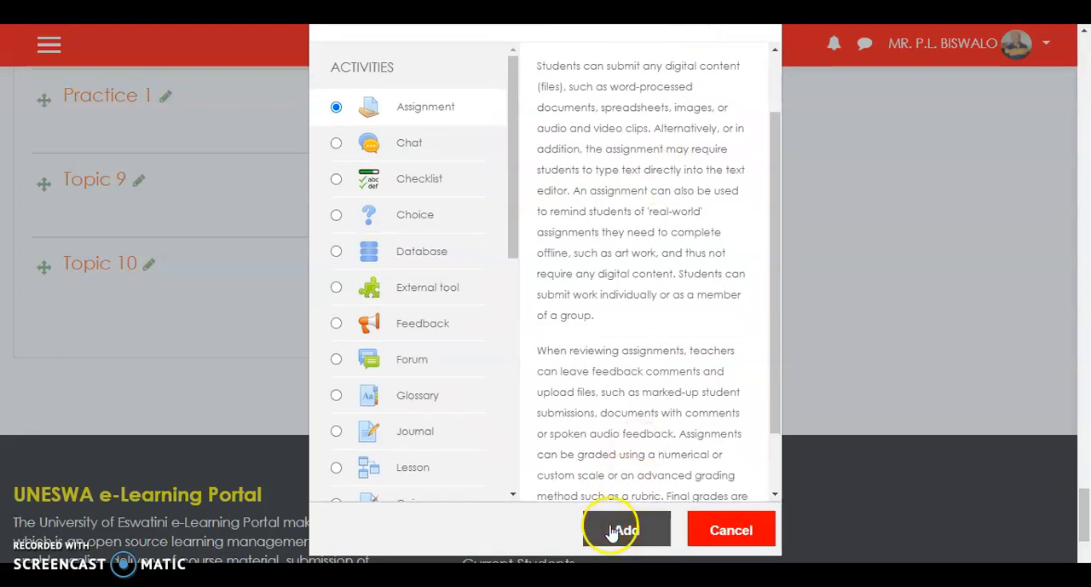
left_click(627, 531)
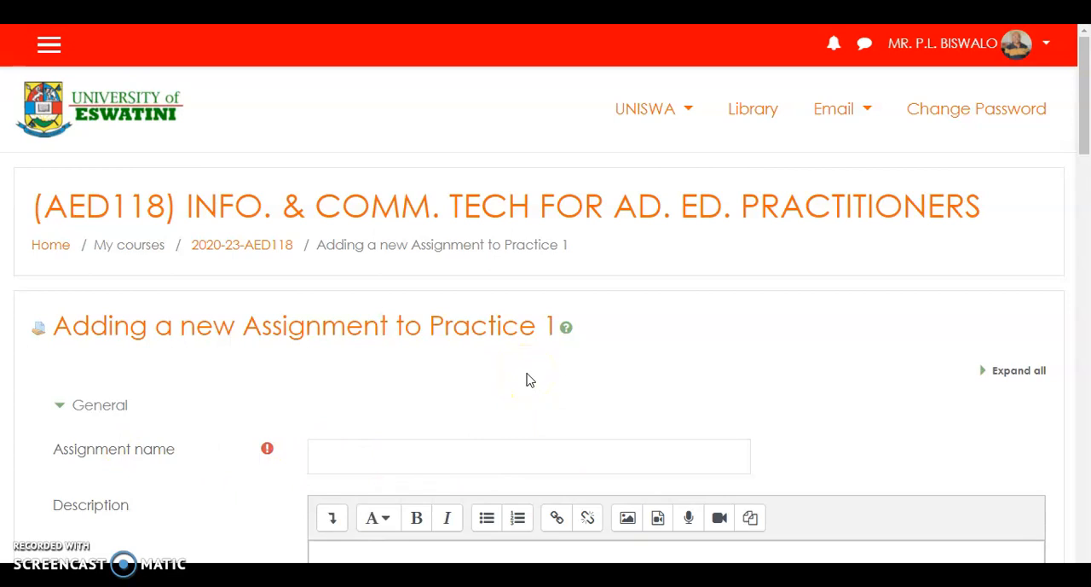
- Name the new assignment "Introduction"
scroll(527, 379, "down", 2)
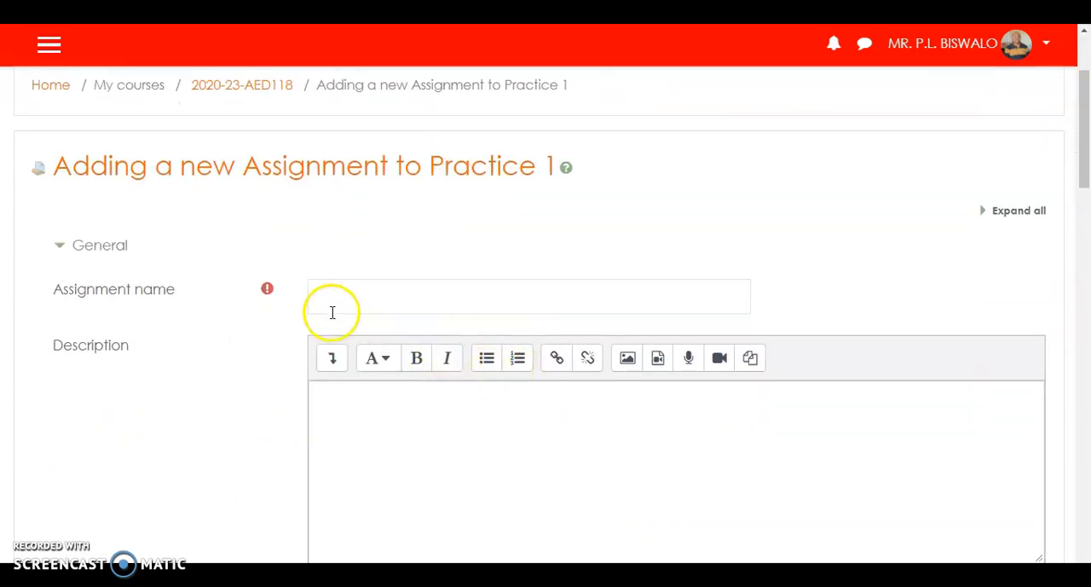
left_click(350, 296)
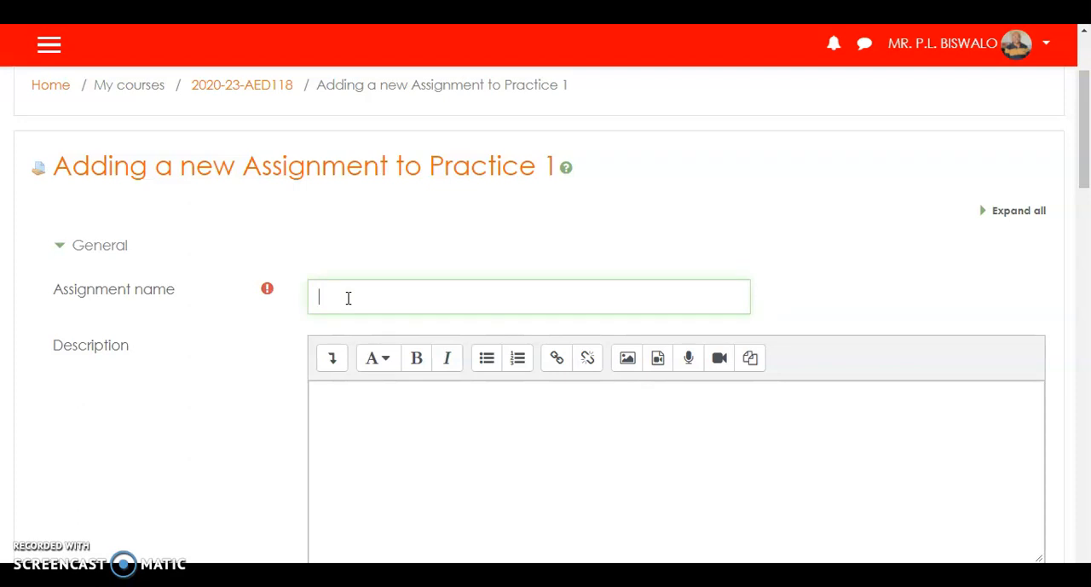
type("Introduction")
- Enter the assignment description "Write a two page report on what you have learnt so far in the course."
left_click(346, 407)
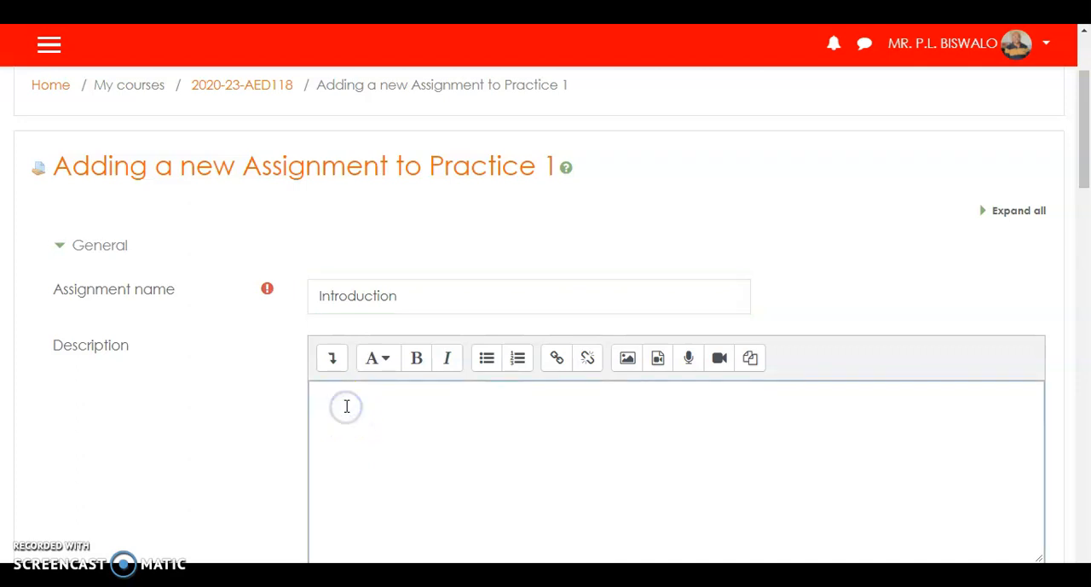
scroll(347, 405, "down", 1)
left_click(364, 359)
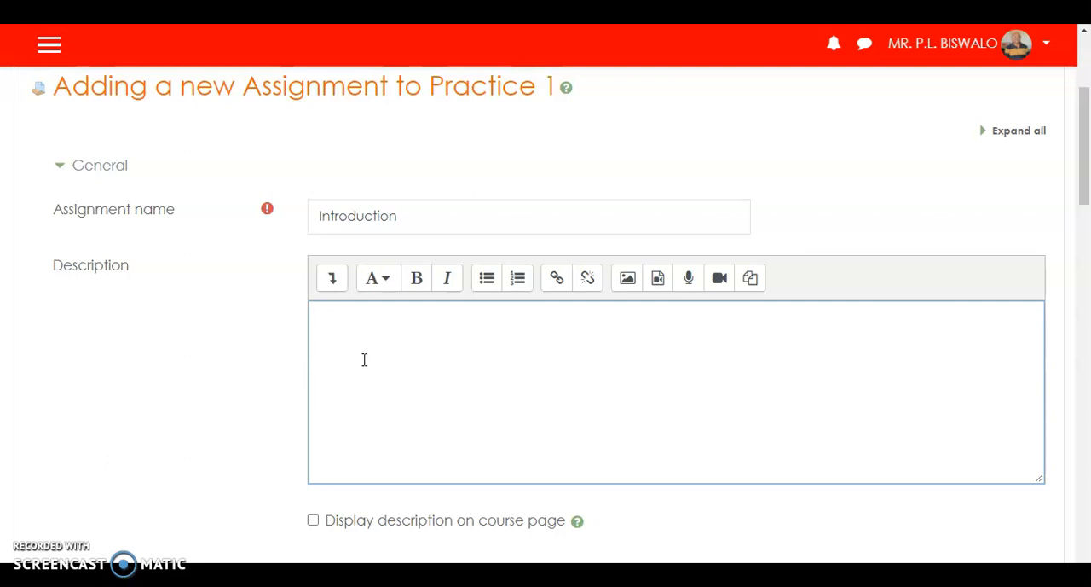
type("Write a two page rep")
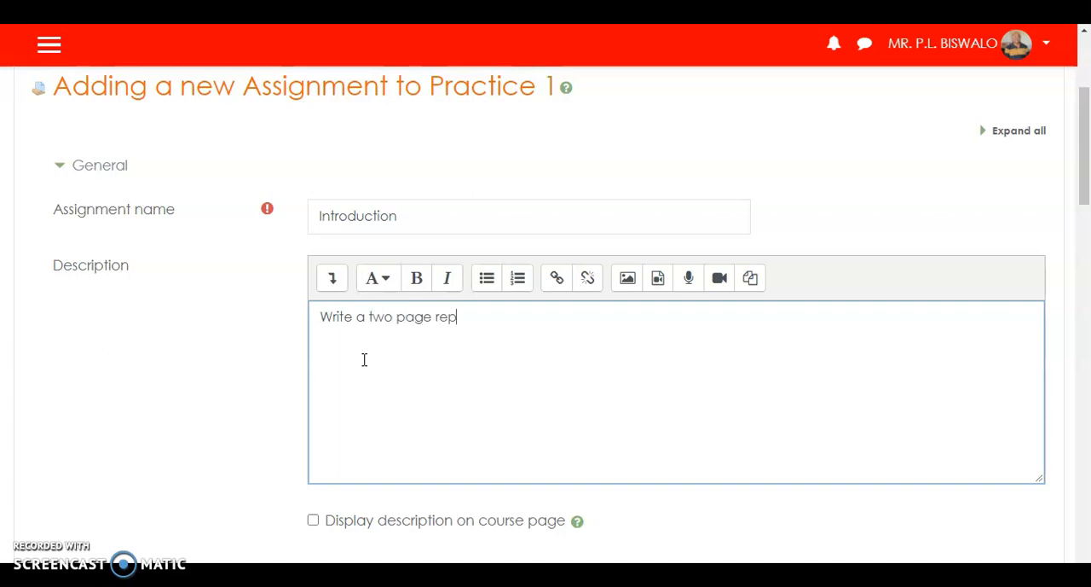
type("ort on what you have ")
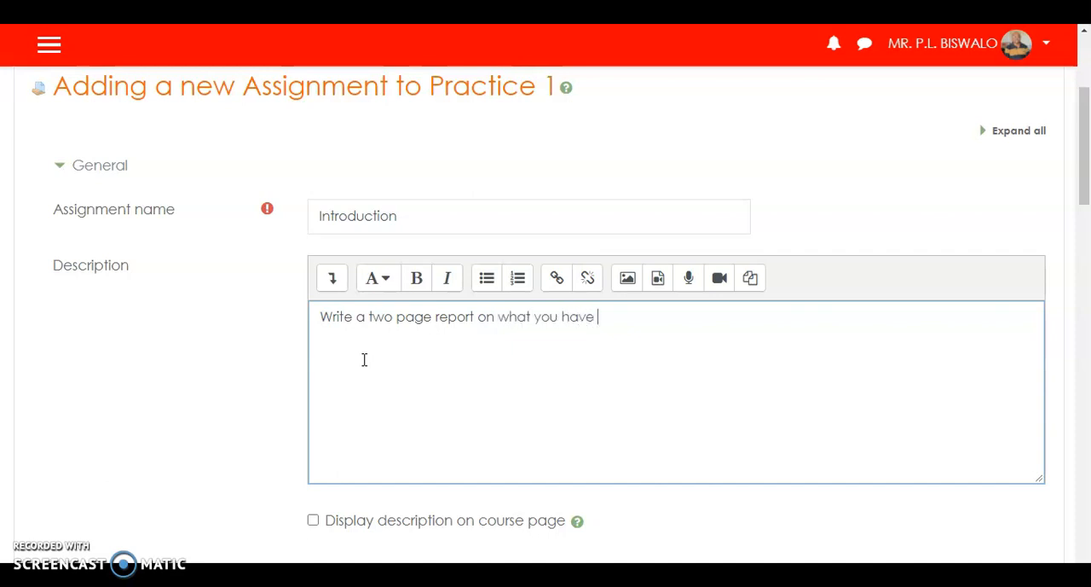
type("learn")
type("rt")
key("BackSpace")
key("BackSpace")
type("t so far ")
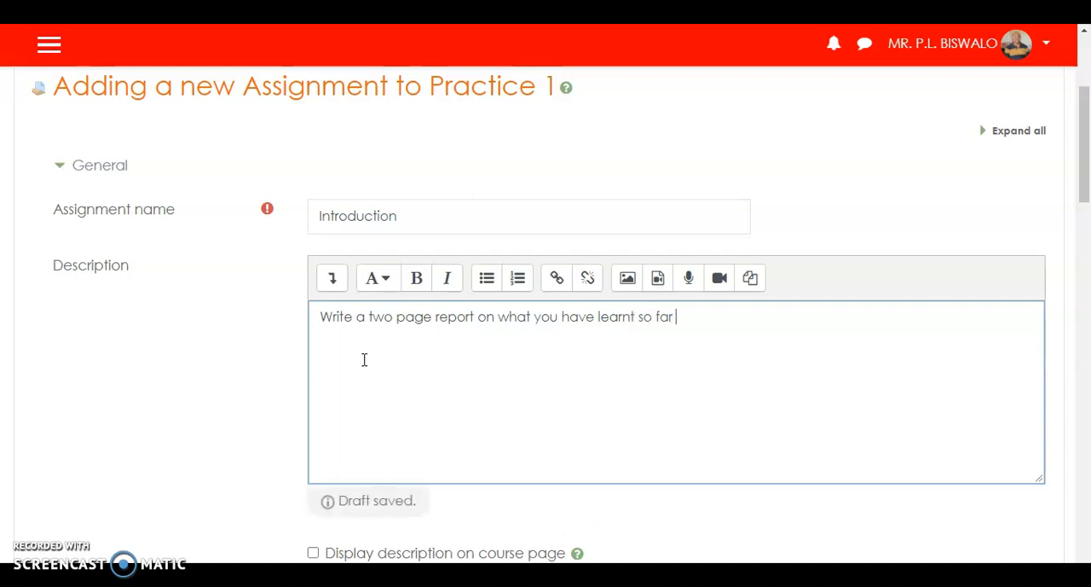
type("in the course. ")
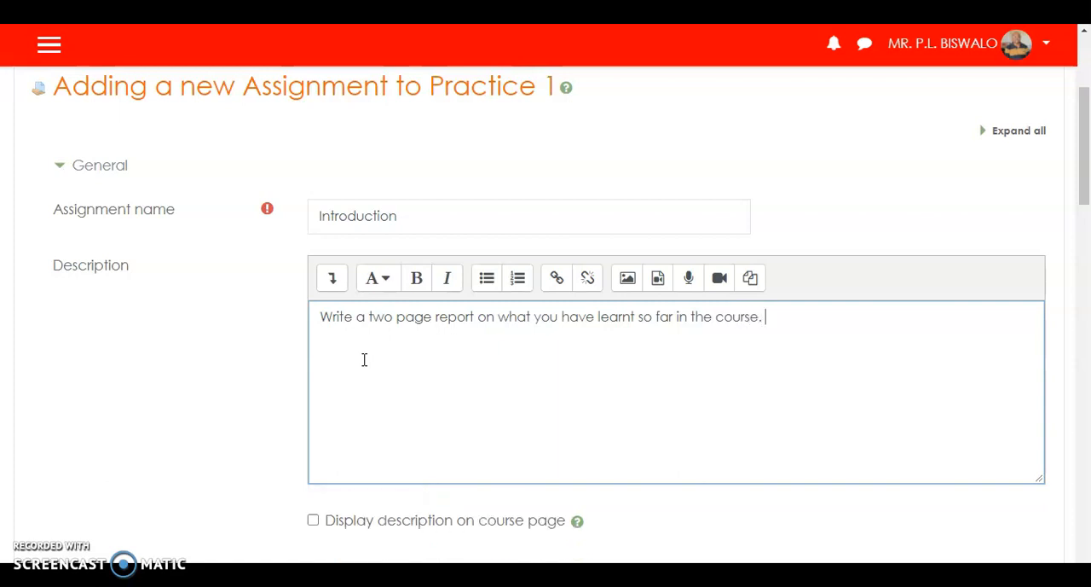
type("(10 Marks)")
left_click(364, 357)
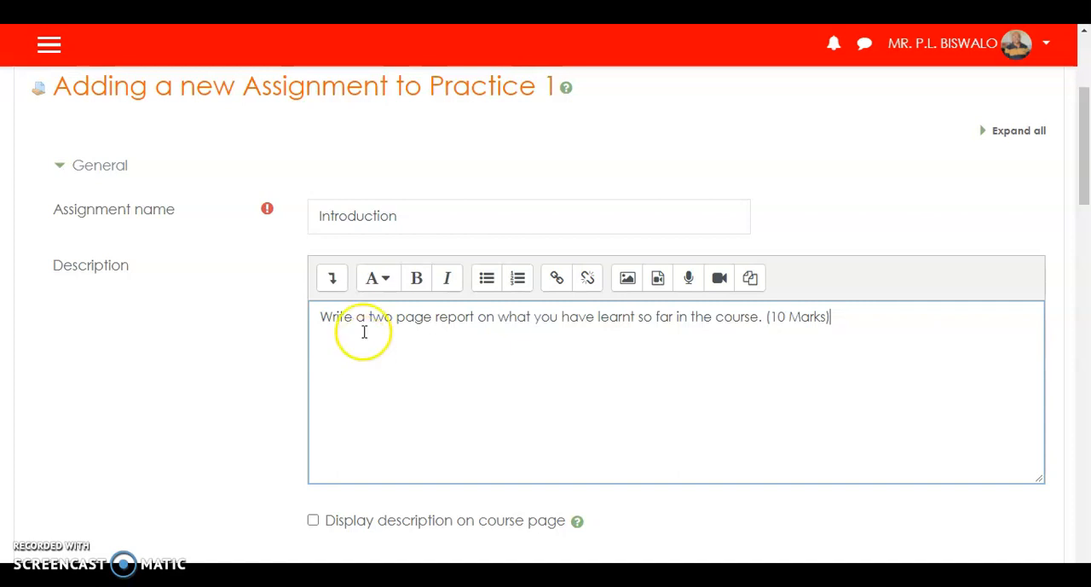
scroll(494, 191, "down", 1)
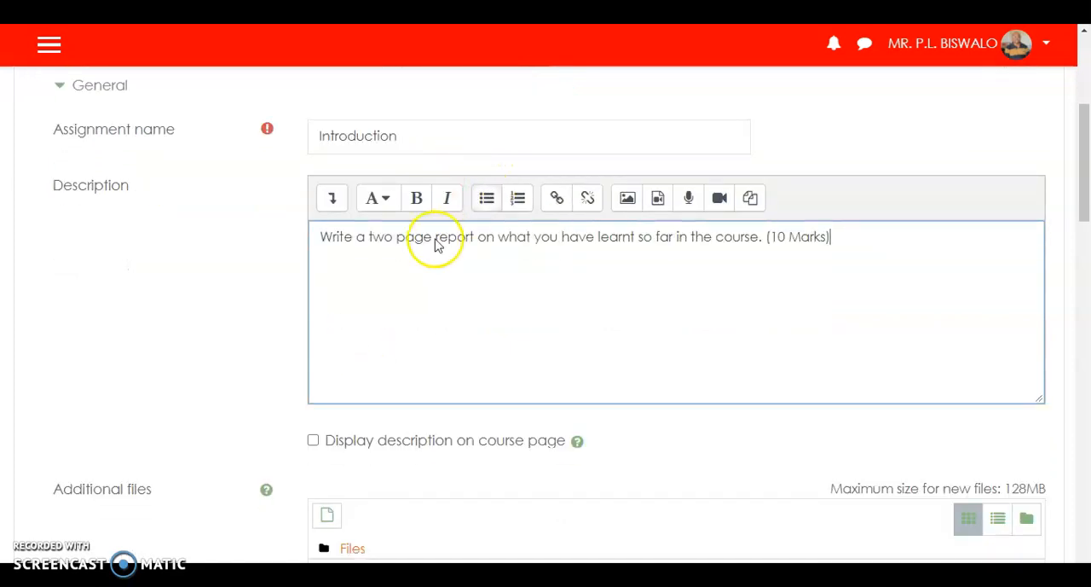
left_click(314, 441)
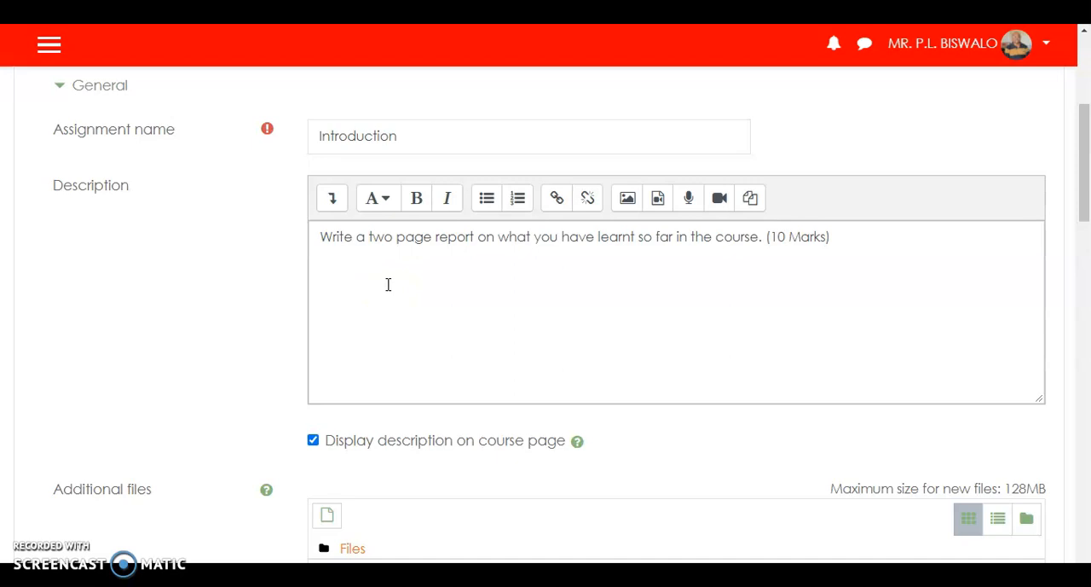
- Upload the PowerPoint file "How to Create an Assignment in Moodle" as an additional file for the assignment
scroll(388, 286, "down", 4)
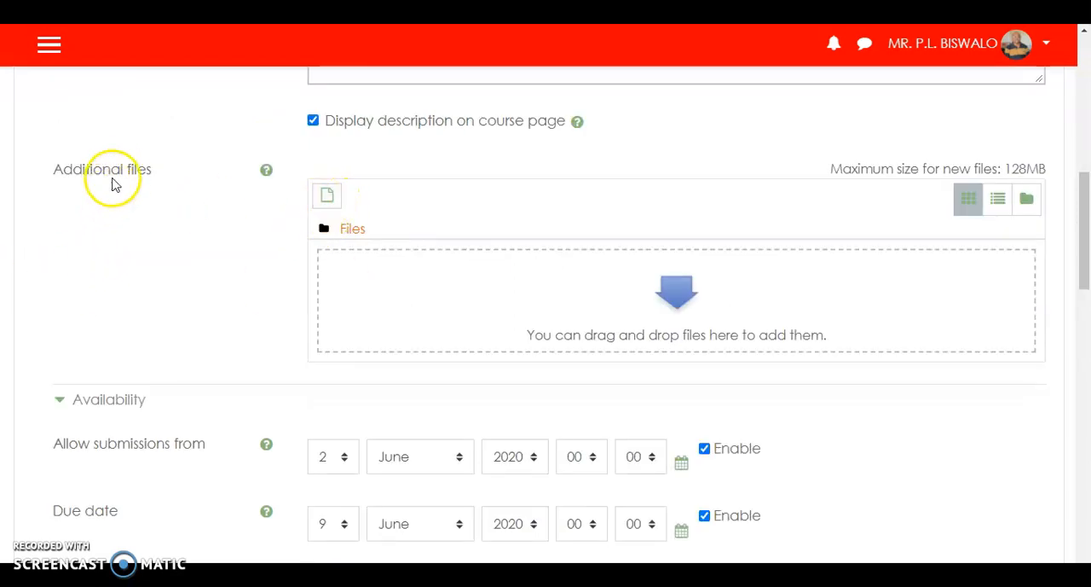
left_click(327, 201)
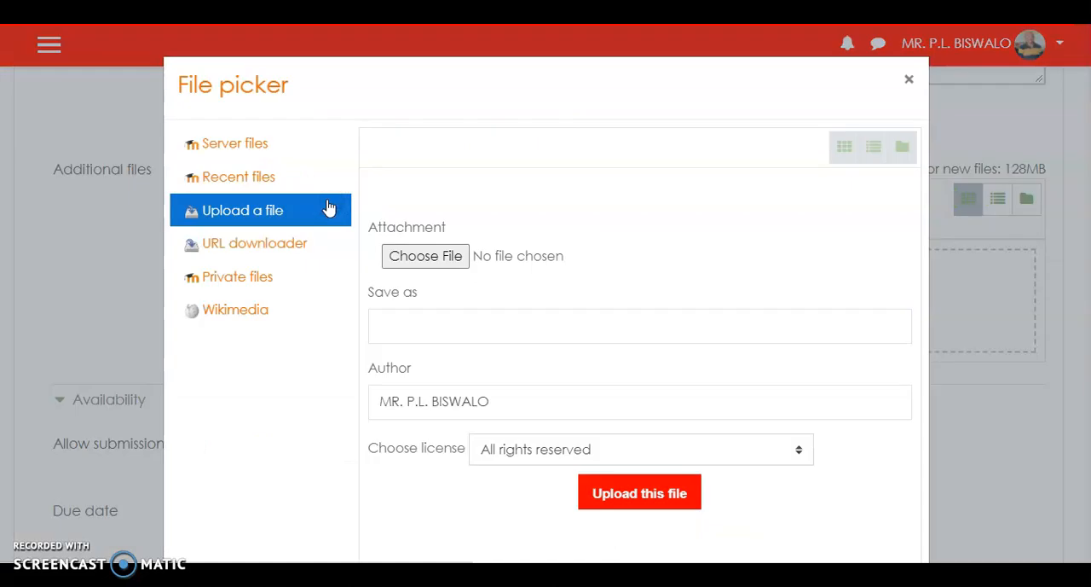
left_click(414, 266)
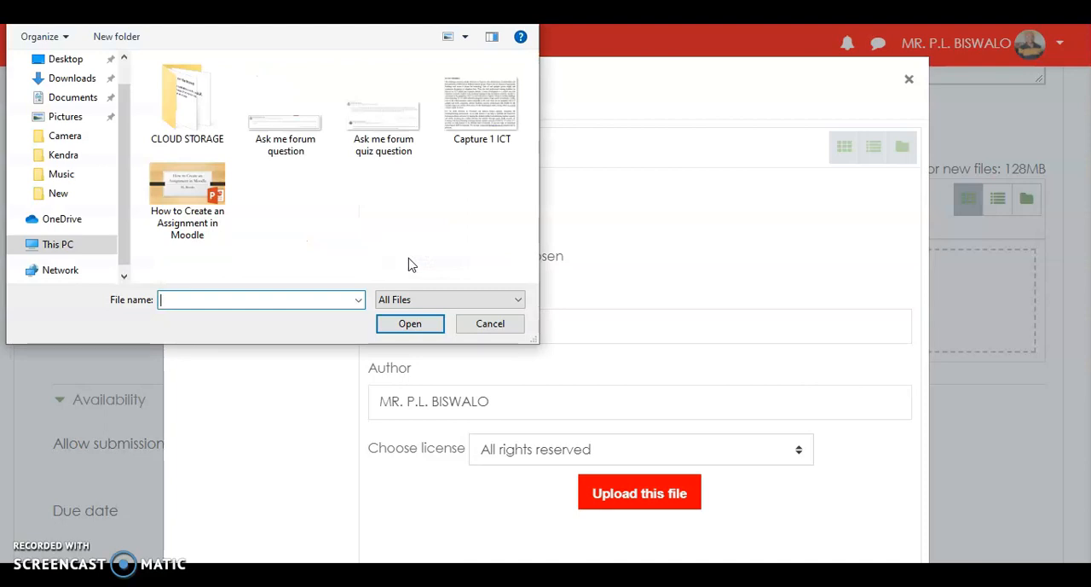
left_click(195, 192)
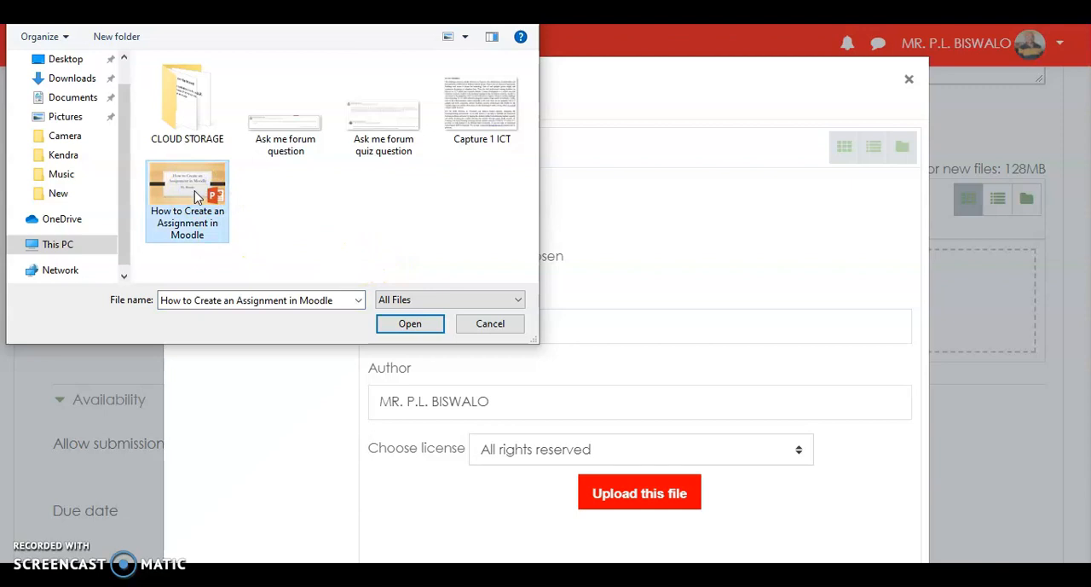
left_click(405, 321)
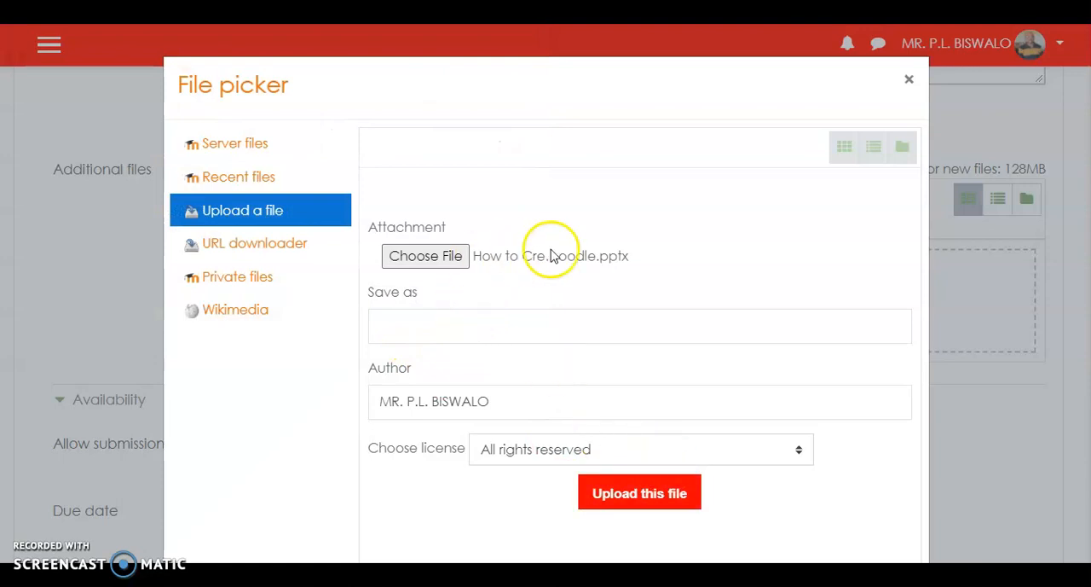
left_click(641, 501)
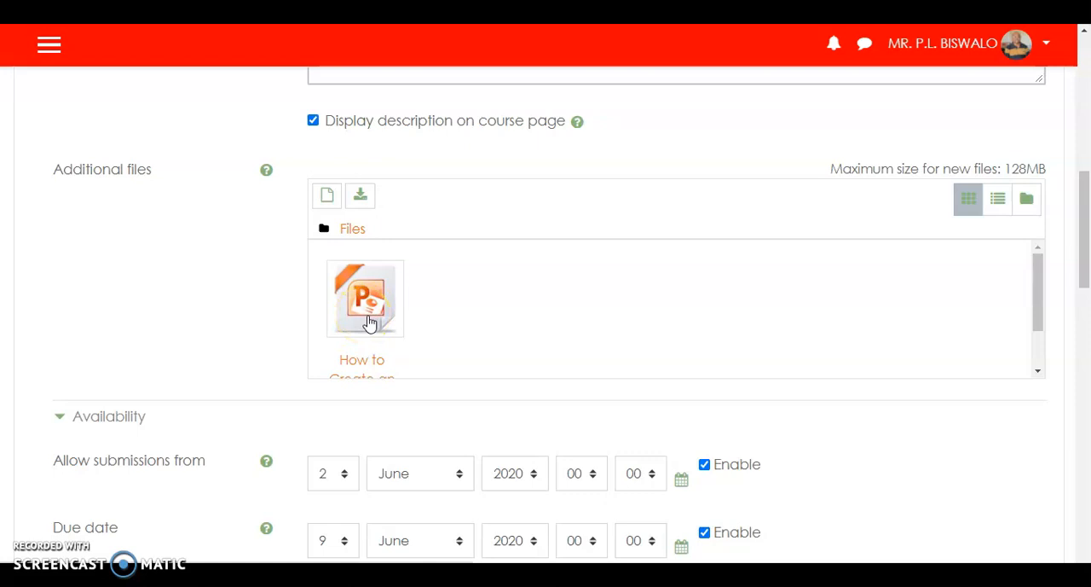
- Review the assignment's availability dates, submission types and feedback type options
scroll(597, 309, "down", 2)
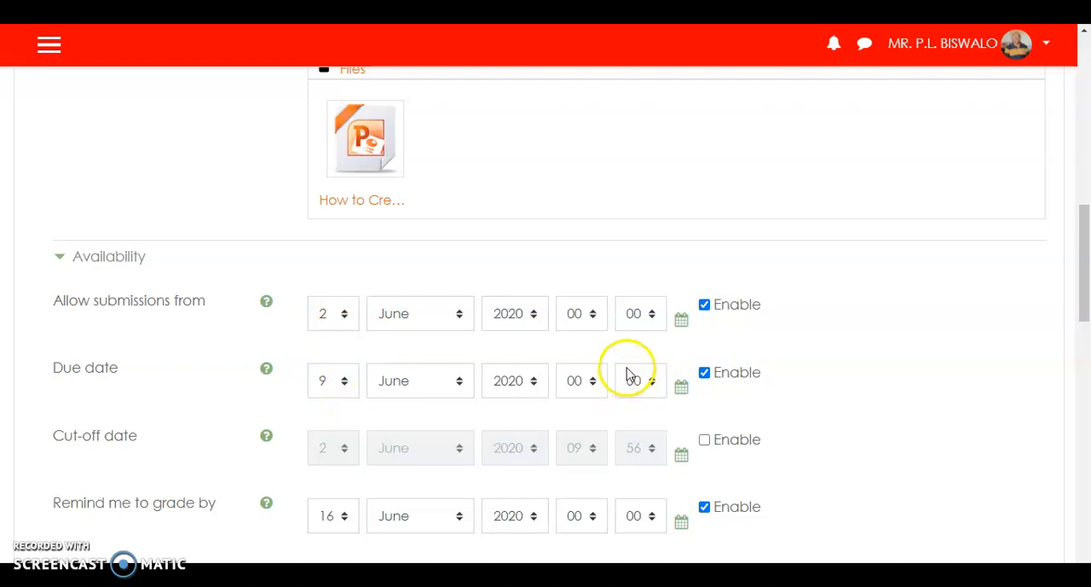
scroll(627, 374, "down", 2)
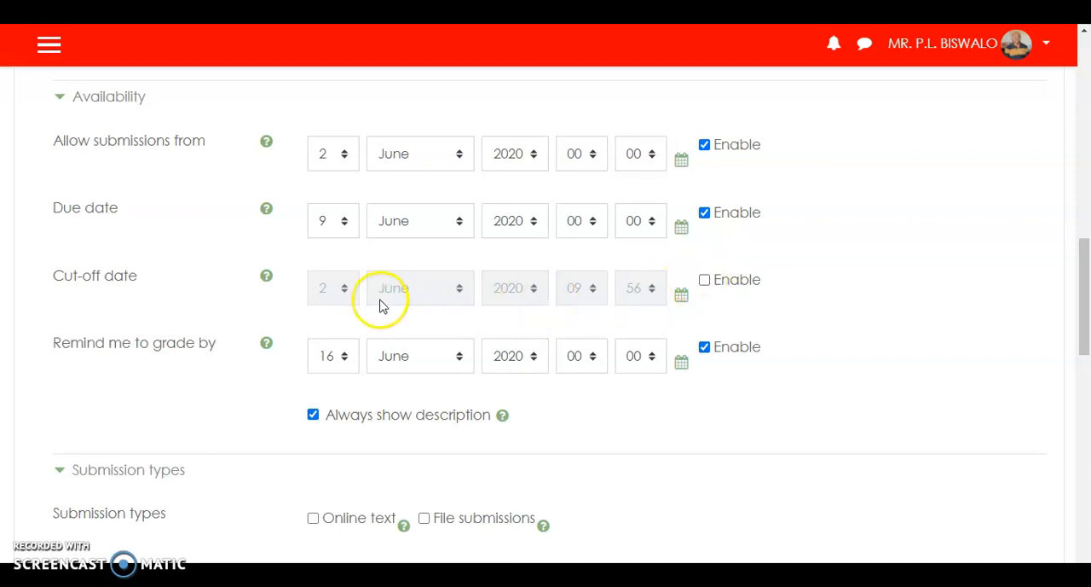
scroll(399, 379, "down", 1)
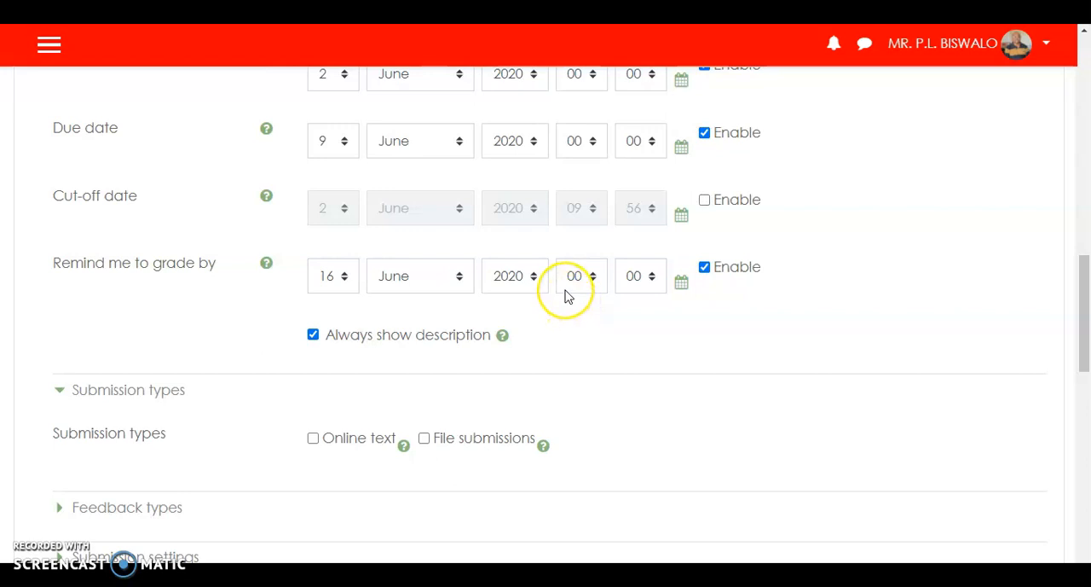
scroll(568, 296, "down", 2)
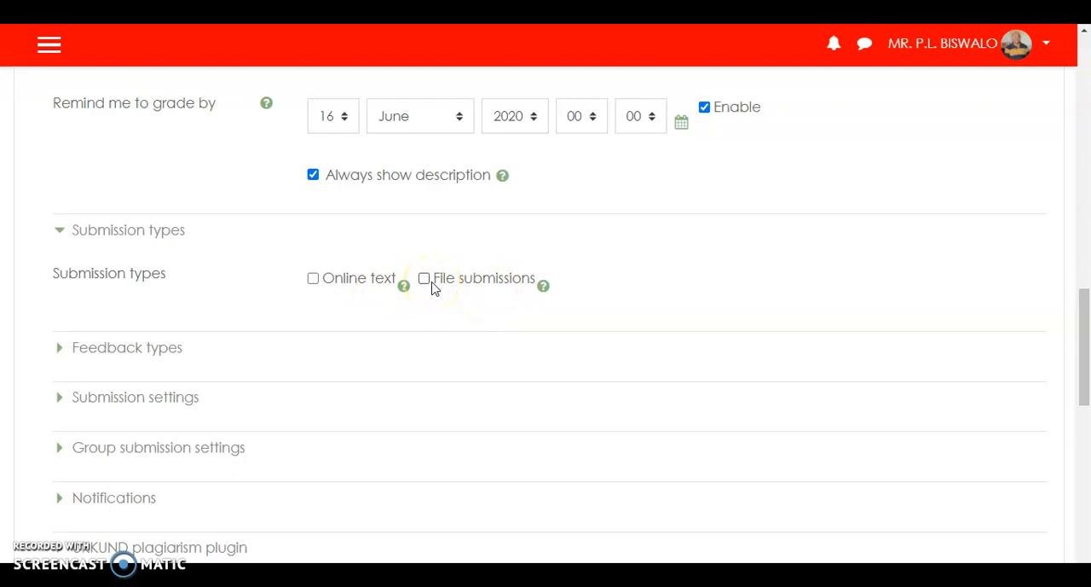
scroll(452, 287, "down", 1)
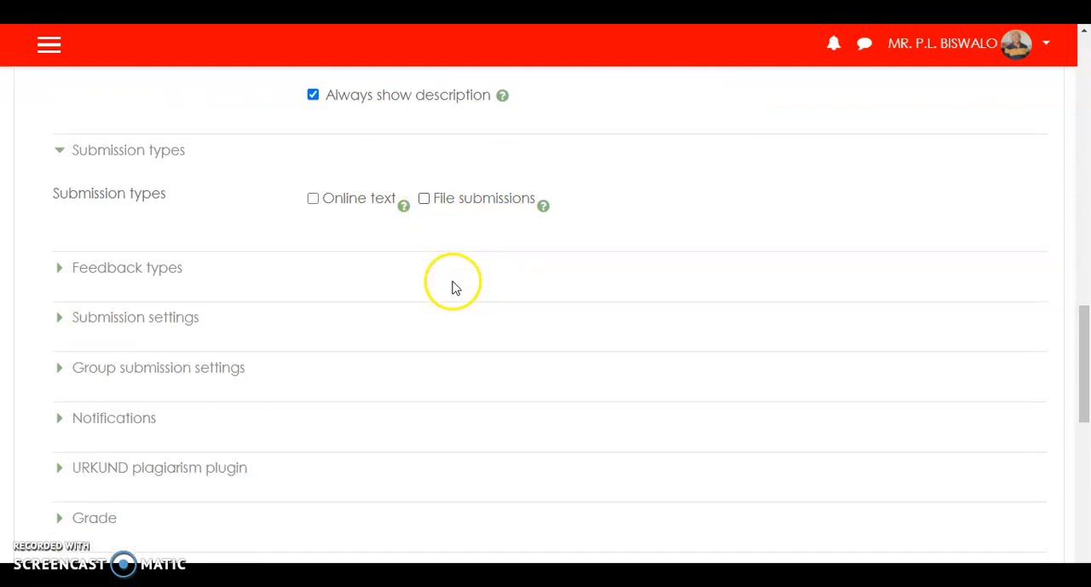
left_click(139, 271)
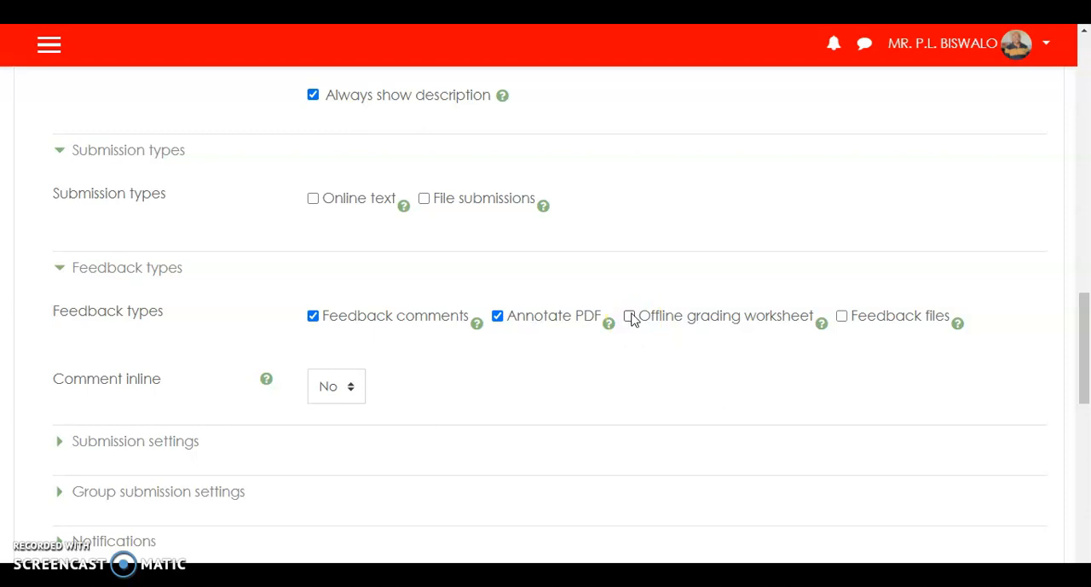
left_click(639, 317)
scroll(453, 368, "down", 1)
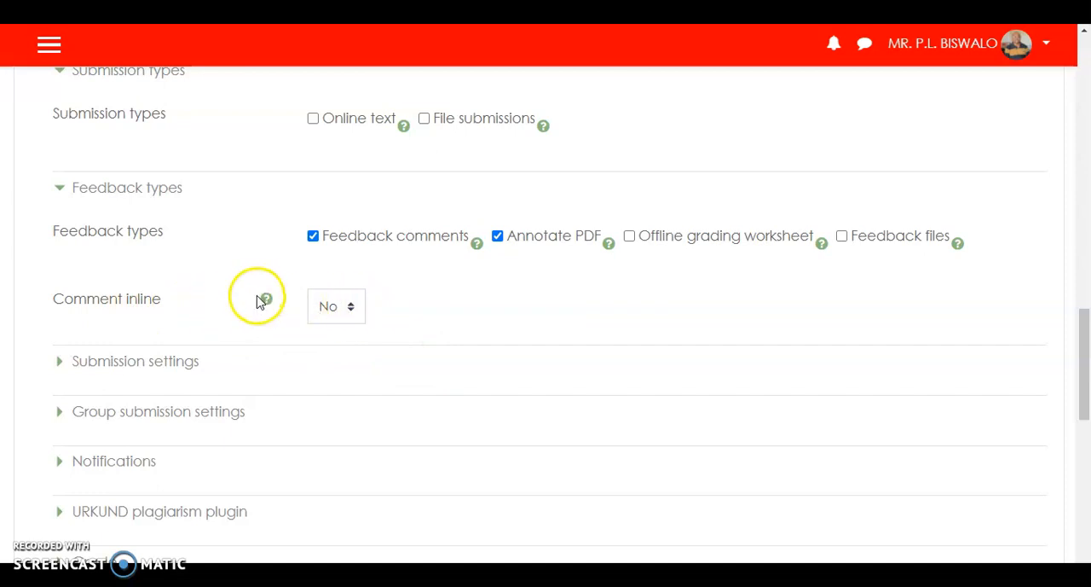
- Require students to click the submit button and to accept the submission statement, setting both options to Yes
scroll(266, 304, "down", 2)
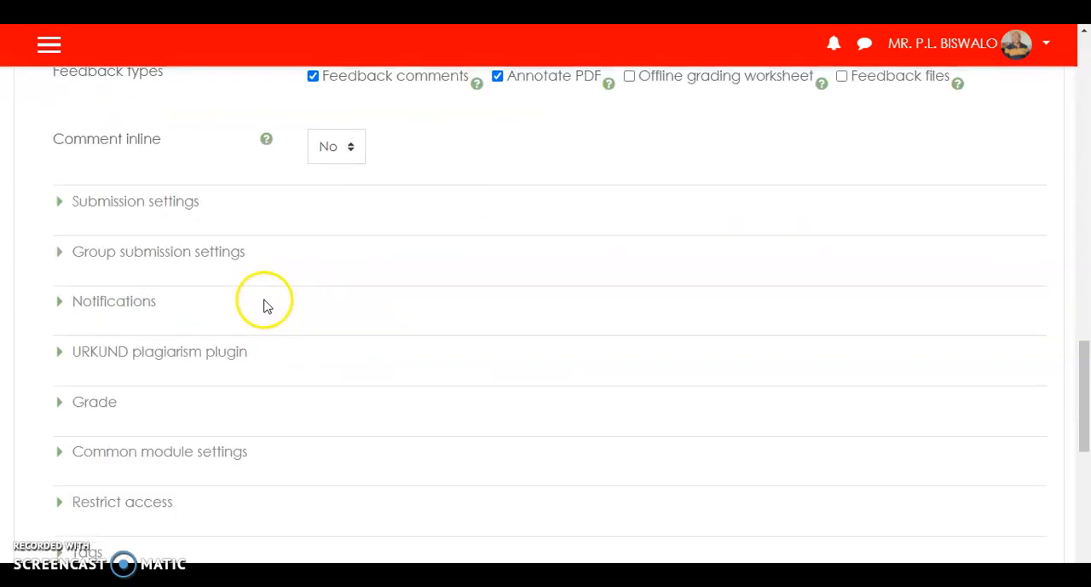
left_click(146, 209)
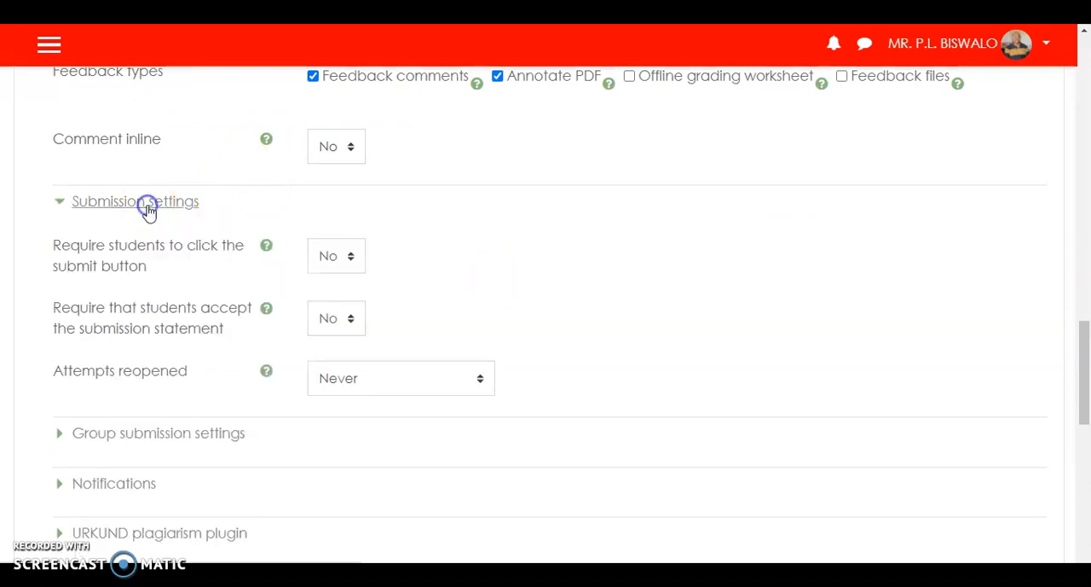
left_click(352, 258)
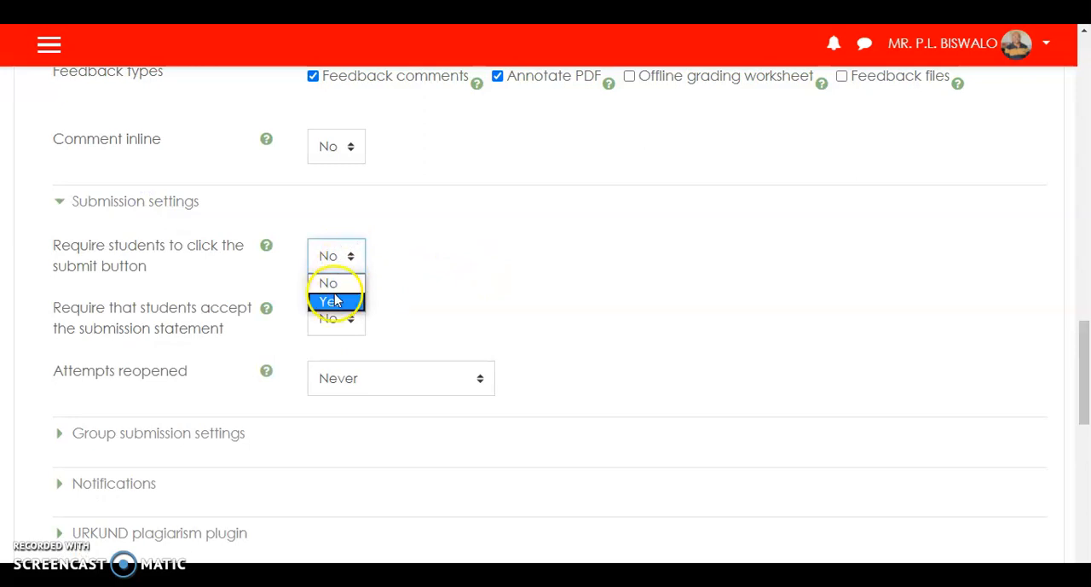
left_click(334, 303)
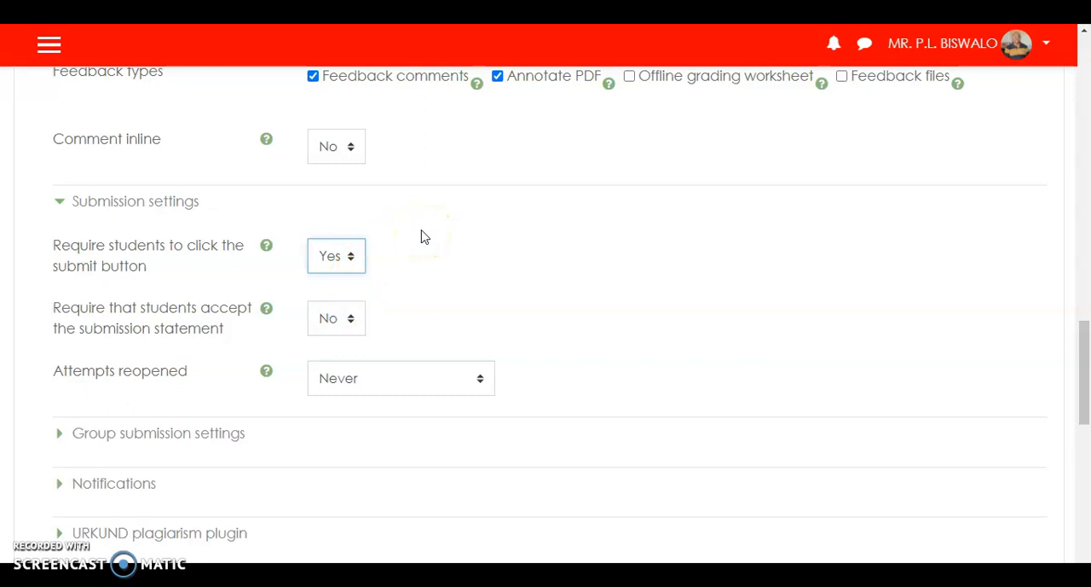
left_click(373, 262)
left_click(351, 322)
left_click(337, 365)
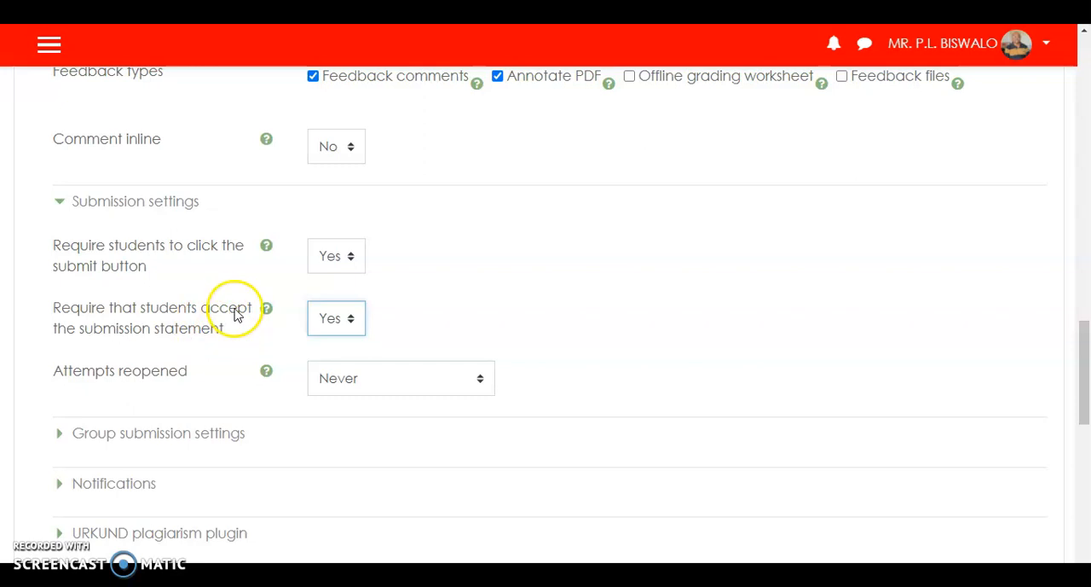
- Set attempts to be reopened Manually and limit the maximum attempts to 2
scroll(237, 314, "down", 1)
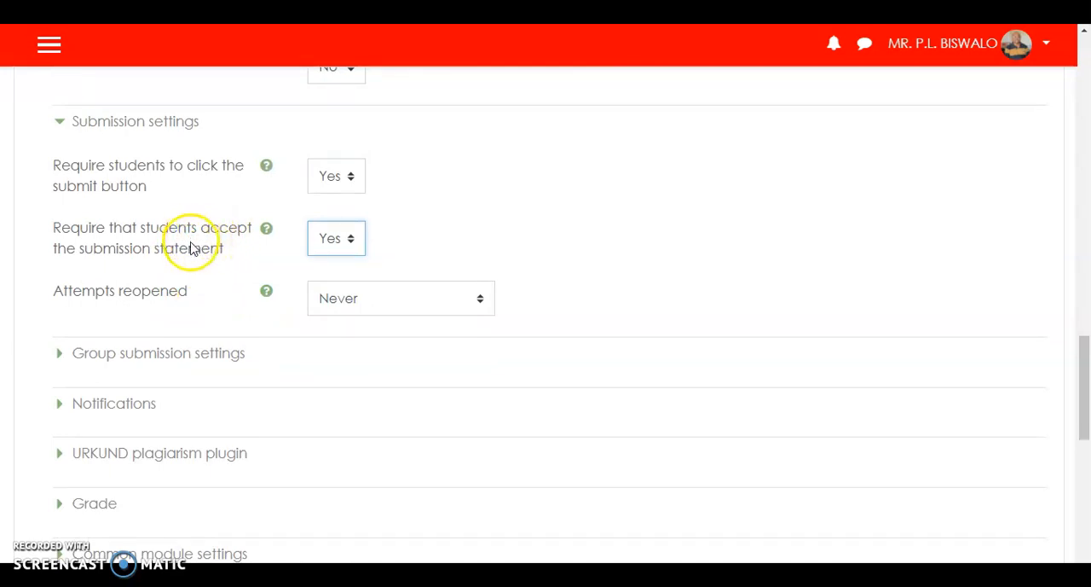
left_click(483, 301)
left_click(381, 343)
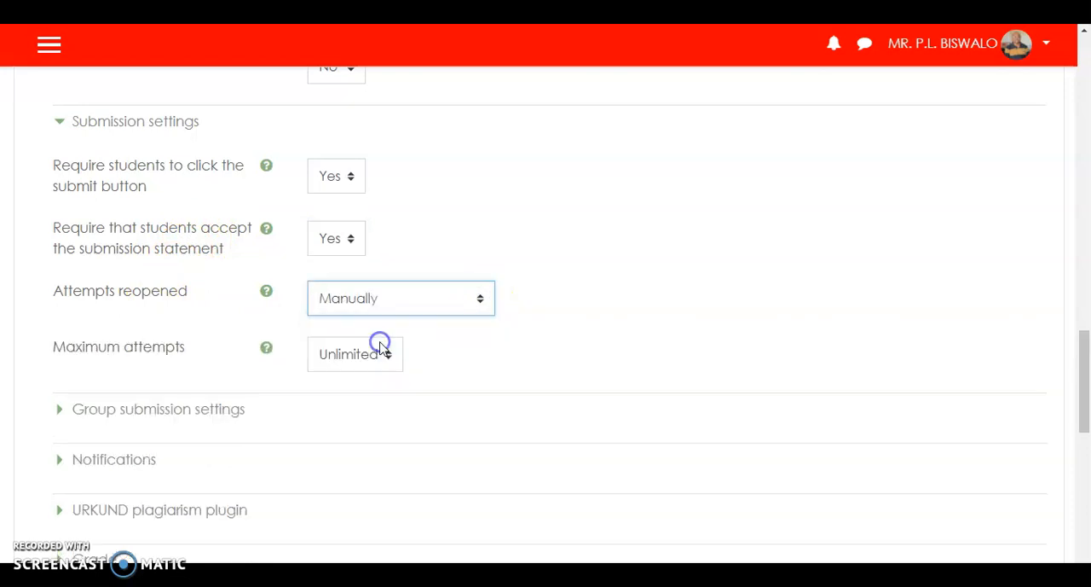
scroll(490, 344, "down", 2)
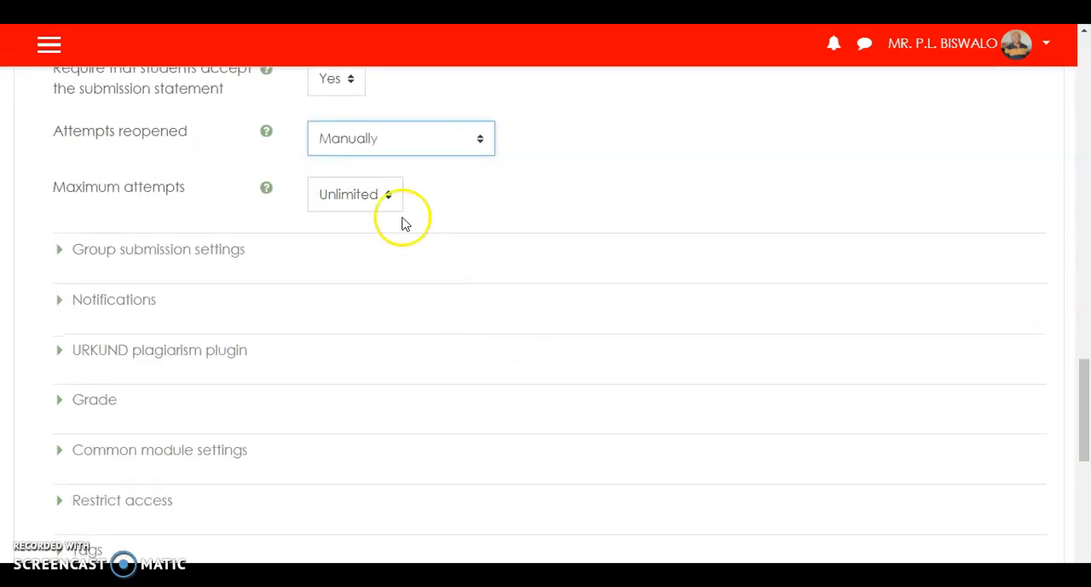
left_click(388, 196)
left_click(347, 258)
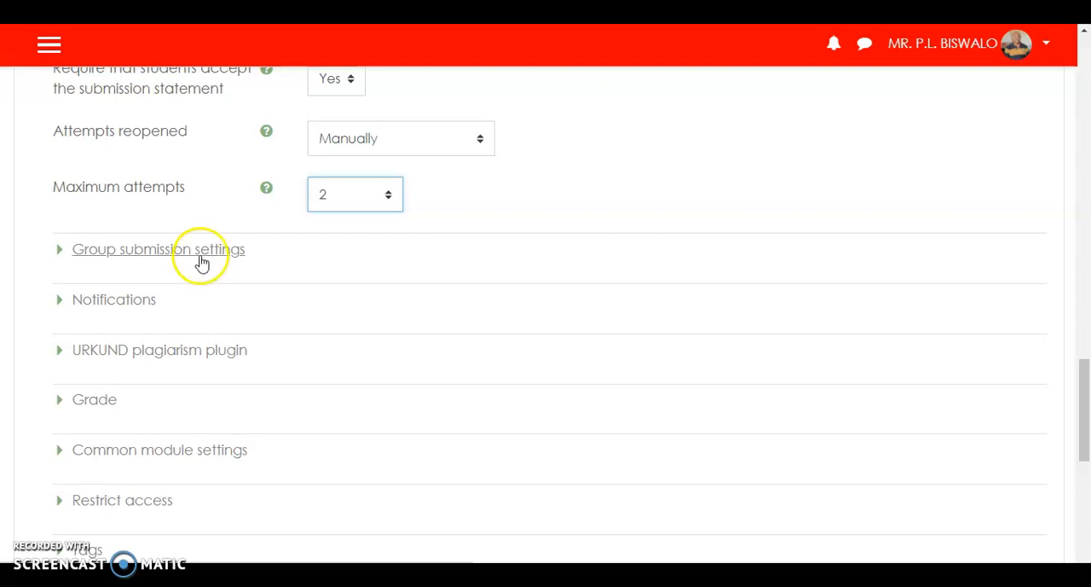
- Review the assignment's notification options and expand its grade settings
scroll(202, 260, "down", 1)
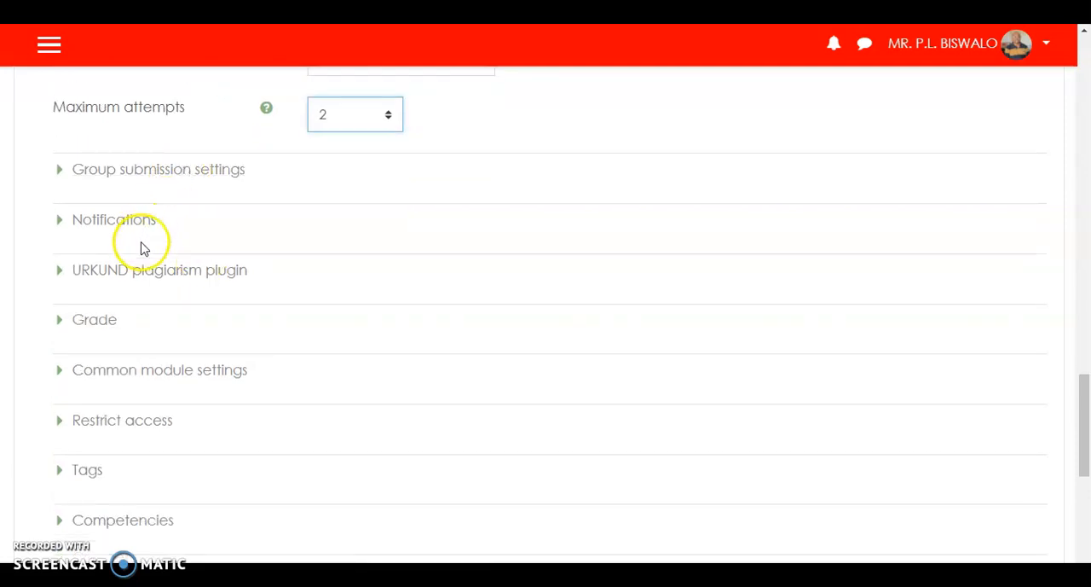
left_click(100, 222)
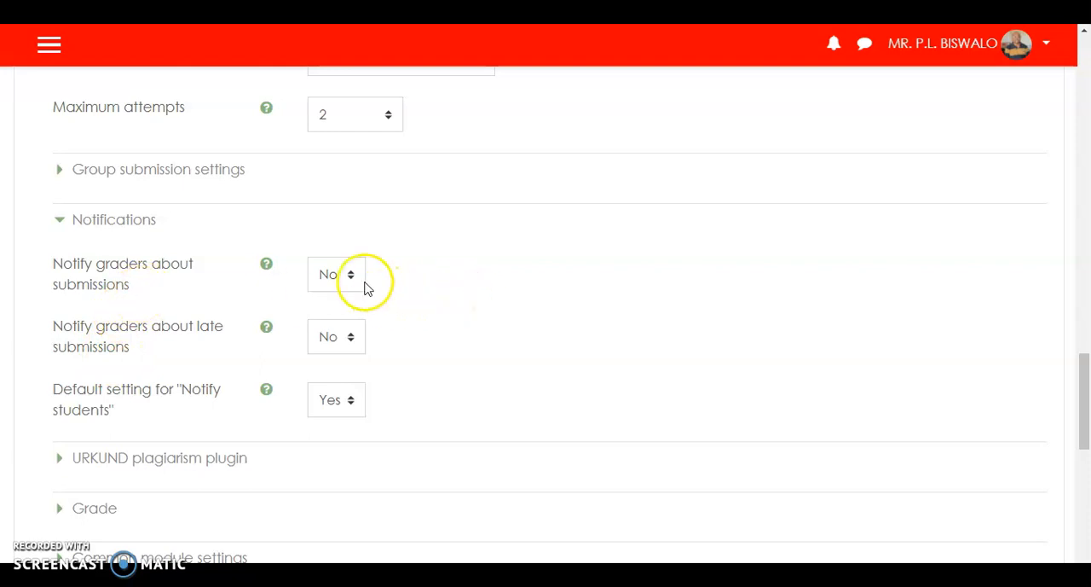
scroll(397, 282, "down", 2)
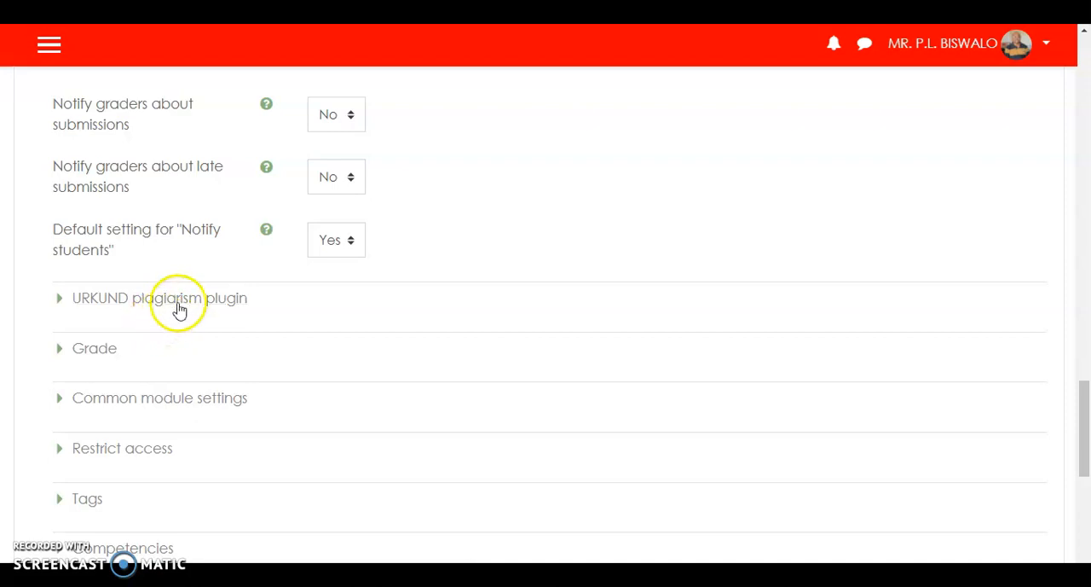
scroll(188, 326, "down", 2)
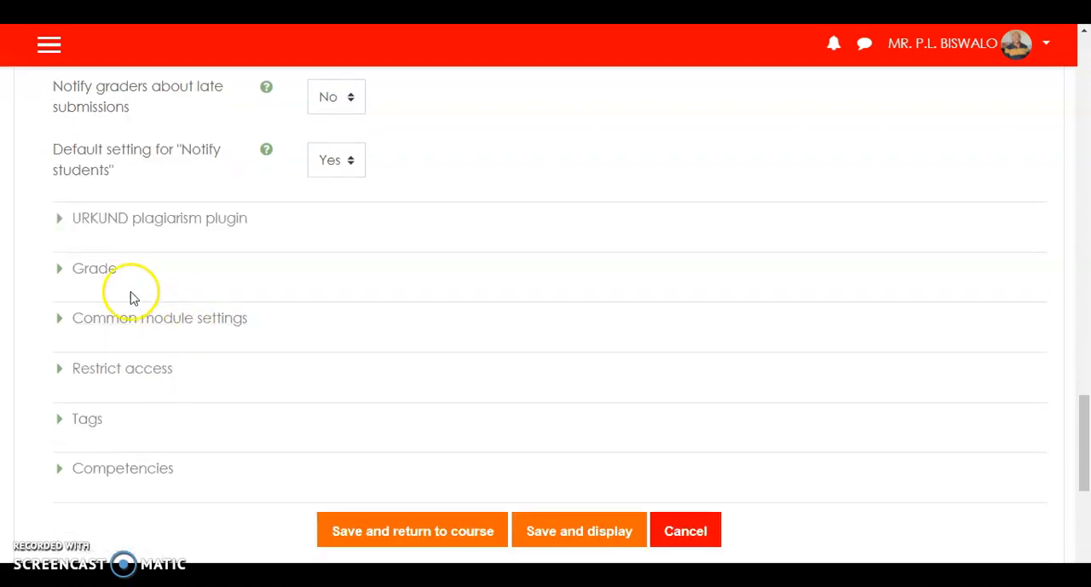
left_click(94, 271)
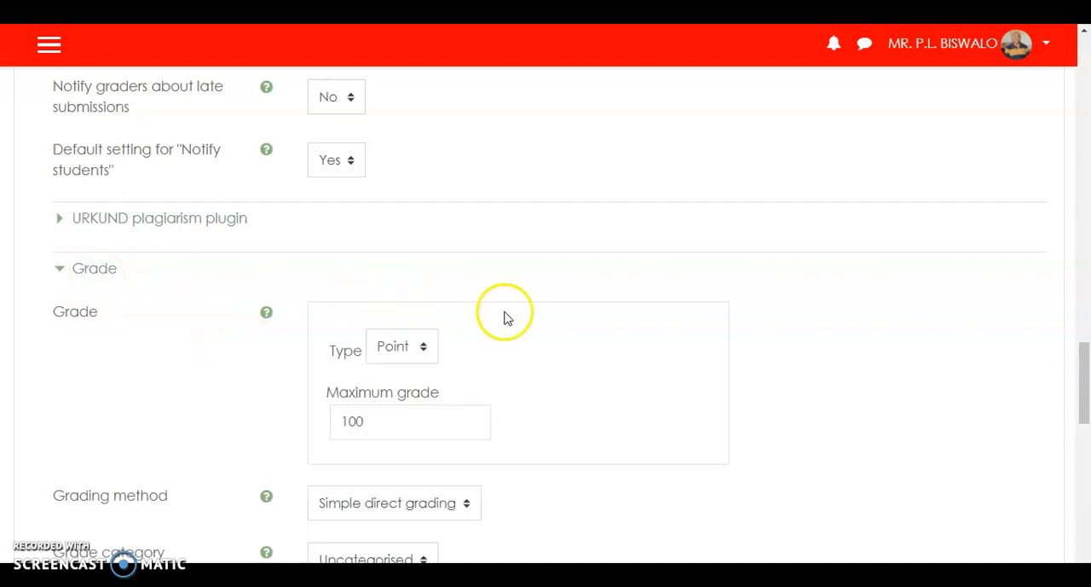
scroll(503, 317, "down", 2)
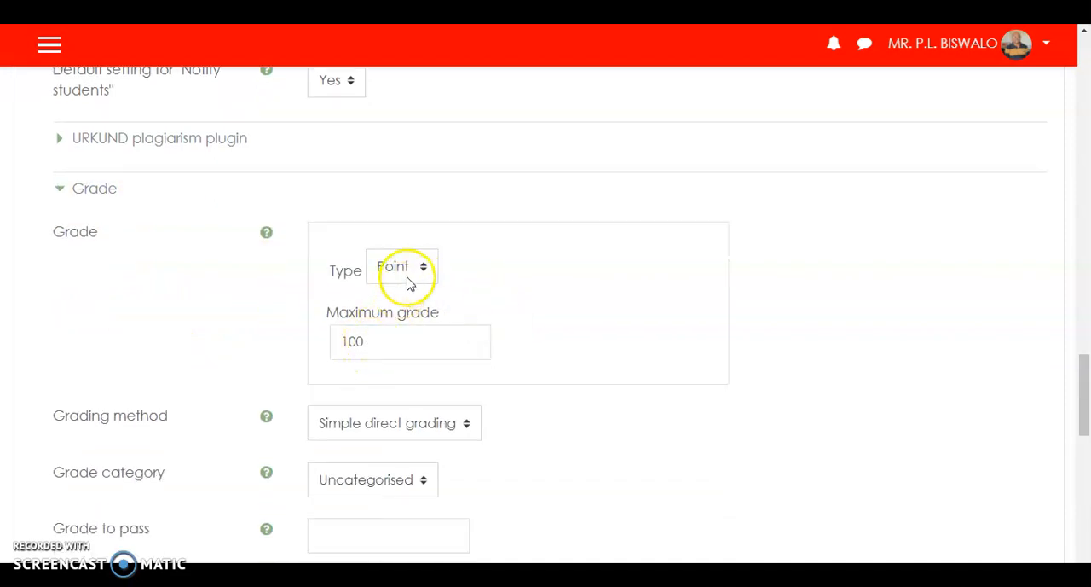
- Try the Scale grade type with the 20% scale, and switch the type back to Point
left_click(423, 269)
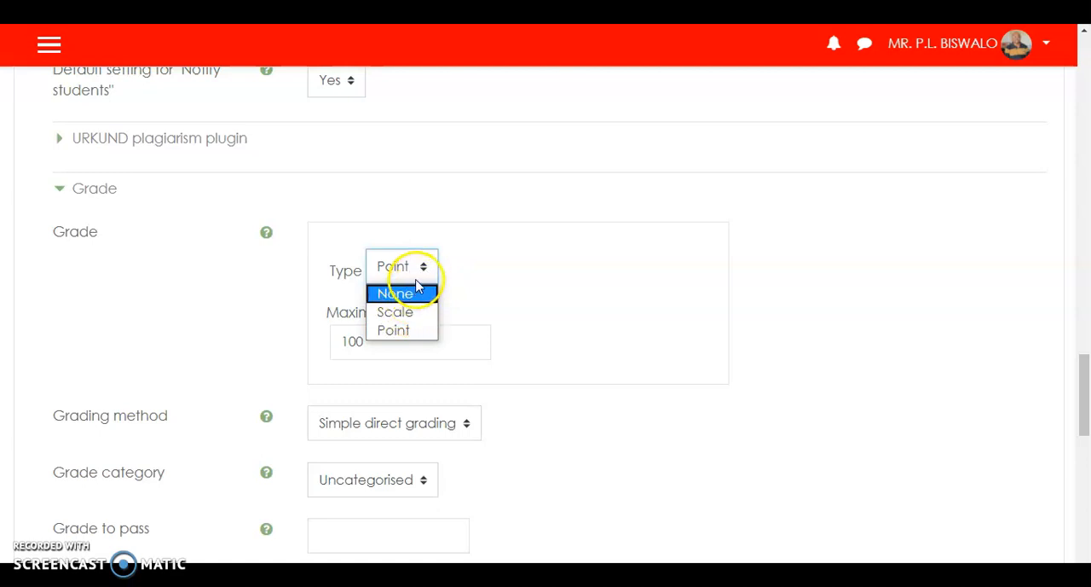
left_click(408, 312)
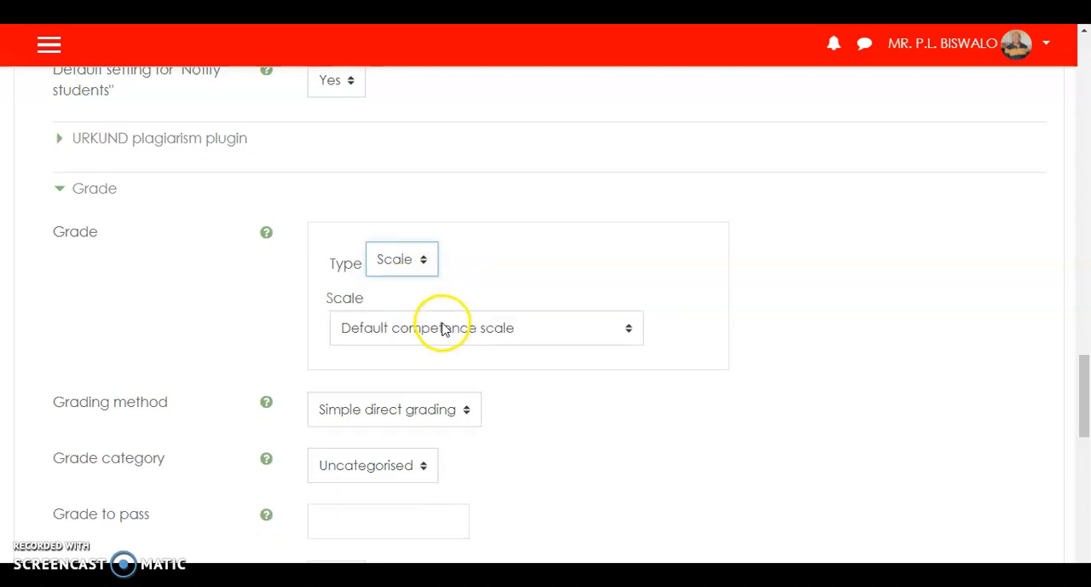
left_click(630, 331)
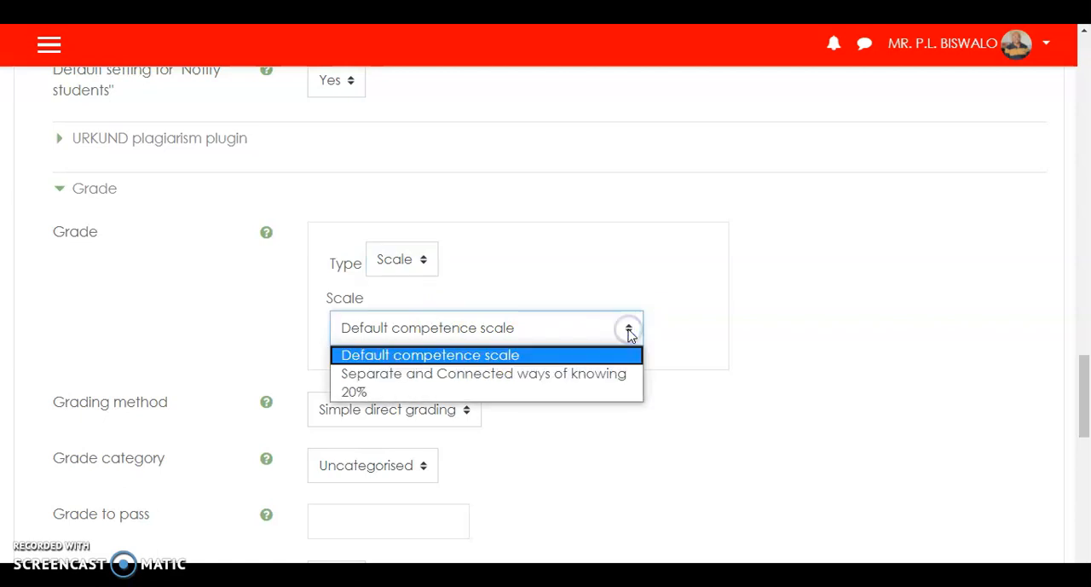
left_click(358, 391)
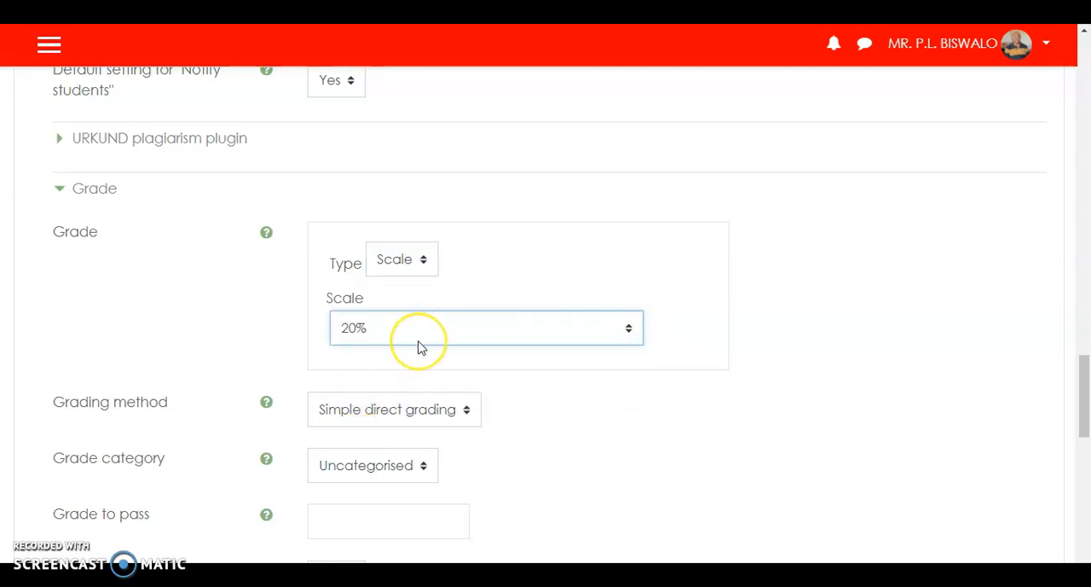
left_click(426, 265)
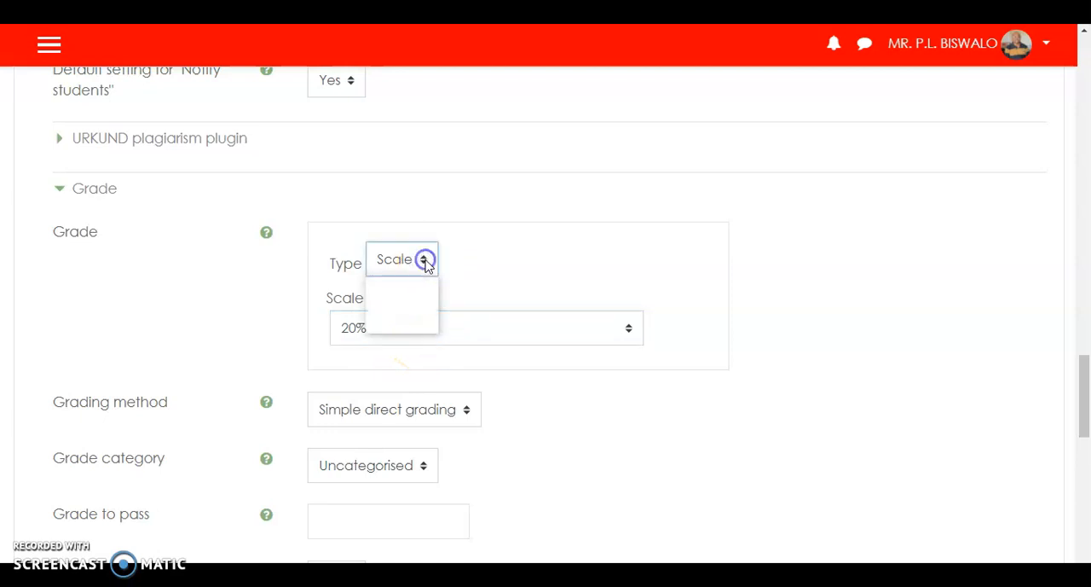
left_click(397, 322)
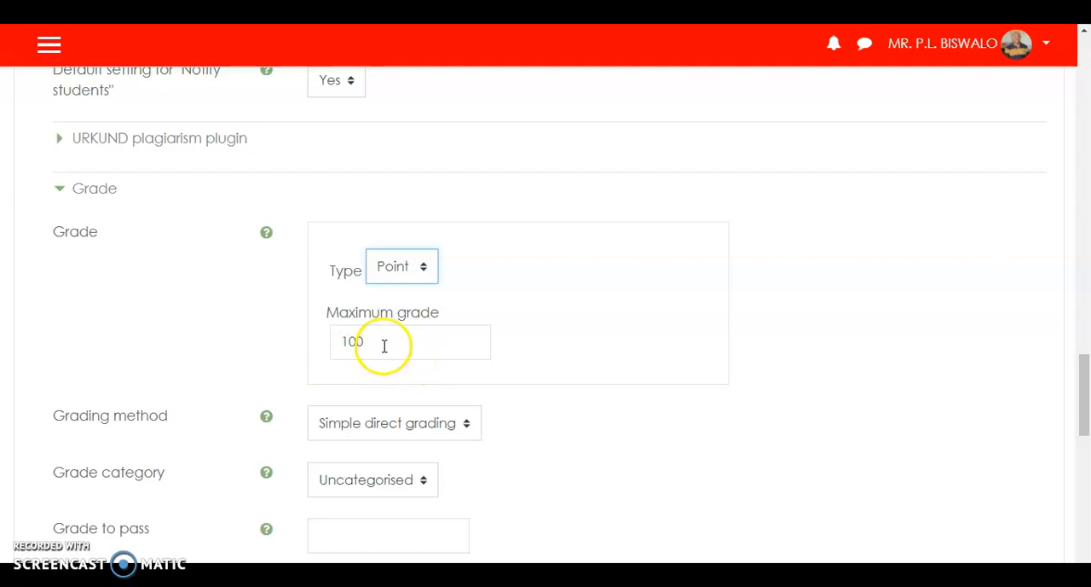
- Examine the grading method, pass grade and marking options, and the common module settings down to the form's end
scroll(386, 344, "down", 1)
scroll(386, 350, "down", 2)
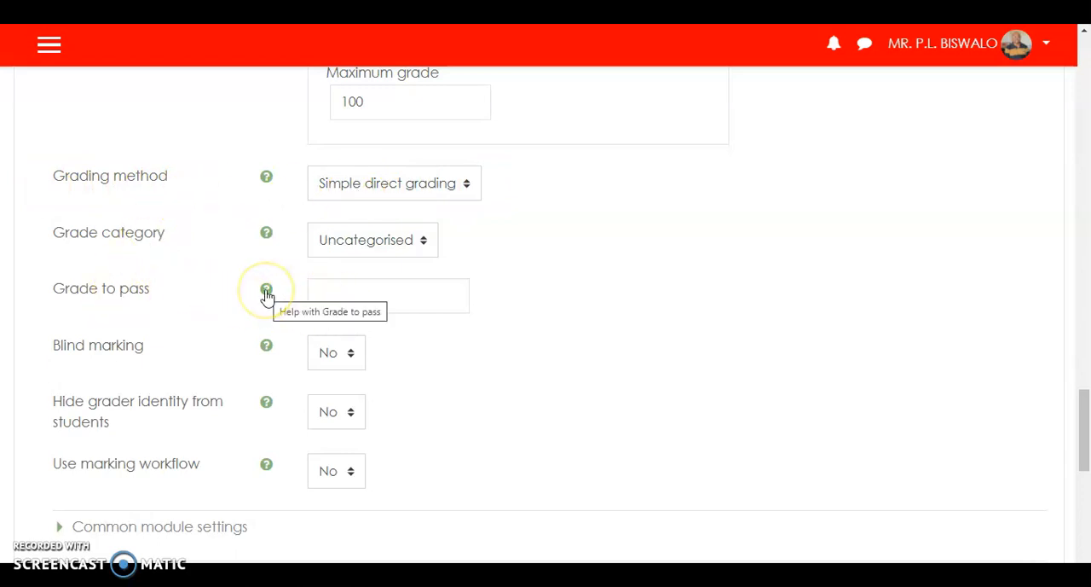
scroll(267, 296, "down", 1)
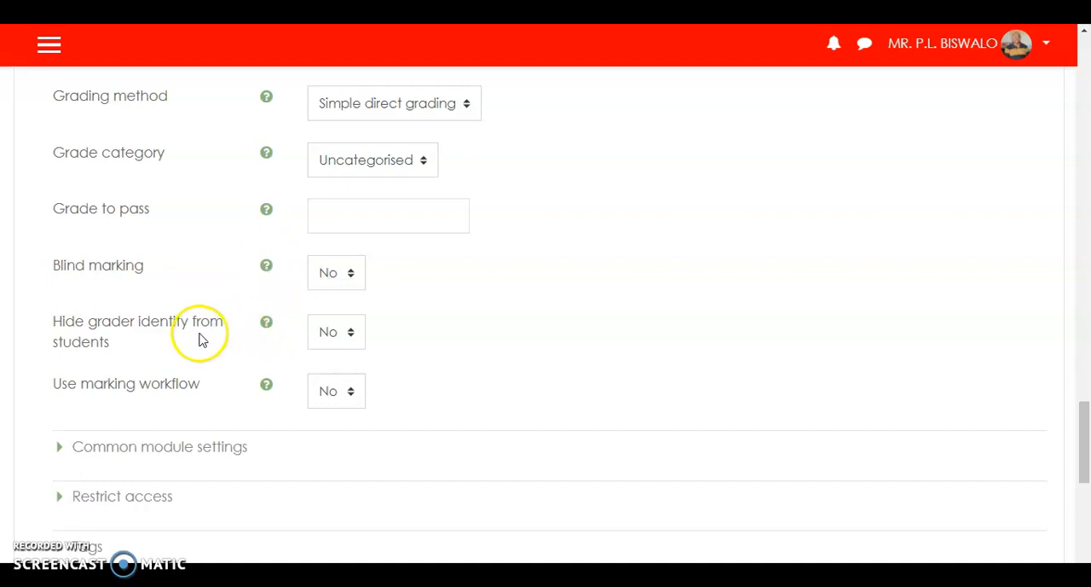
scroll(201, 339, "down", 1)
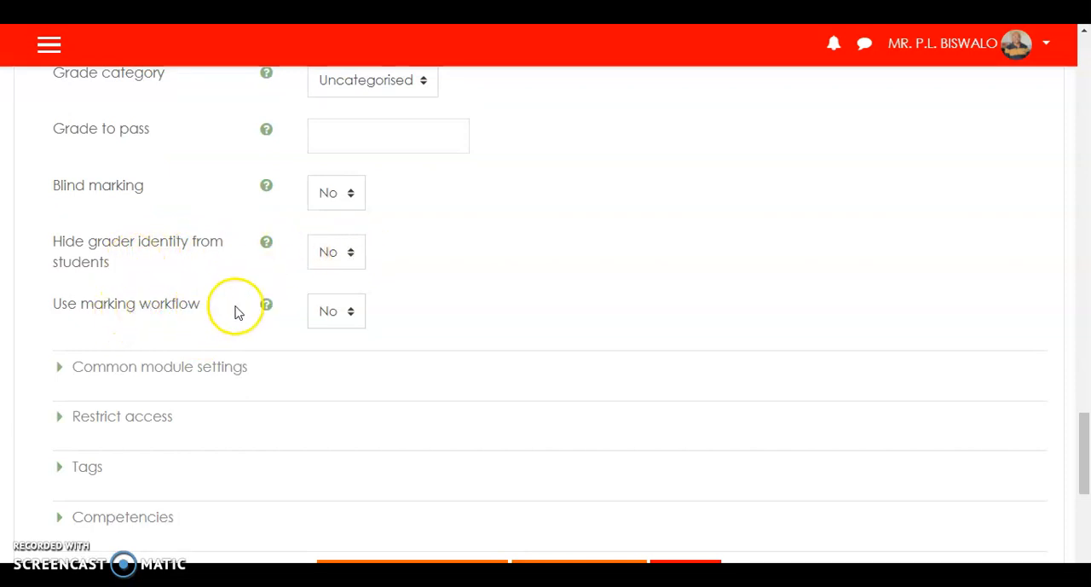
scroll(273, 320, "down", 1)
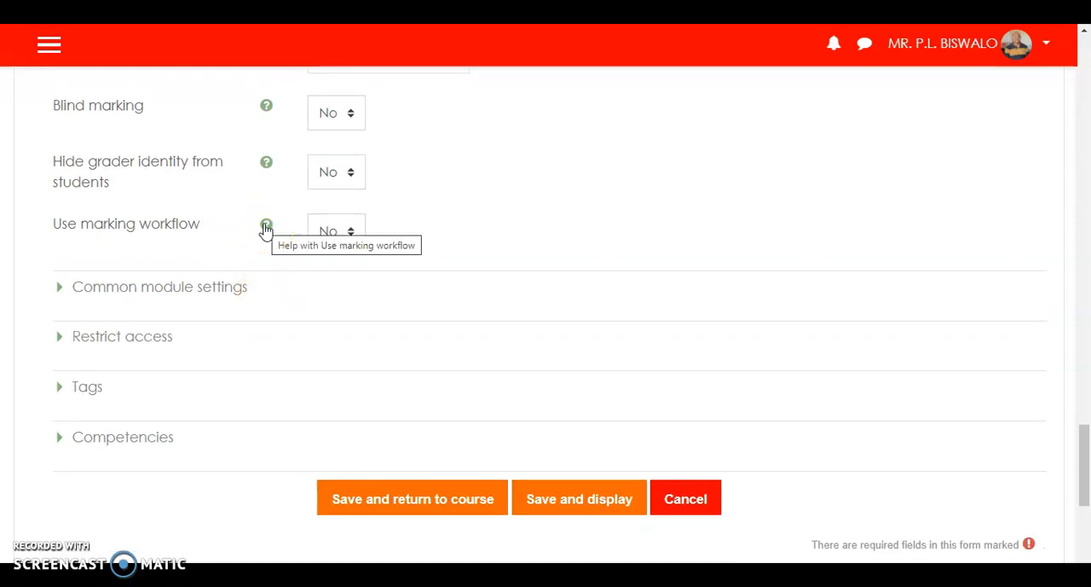
left_click(165, 289)
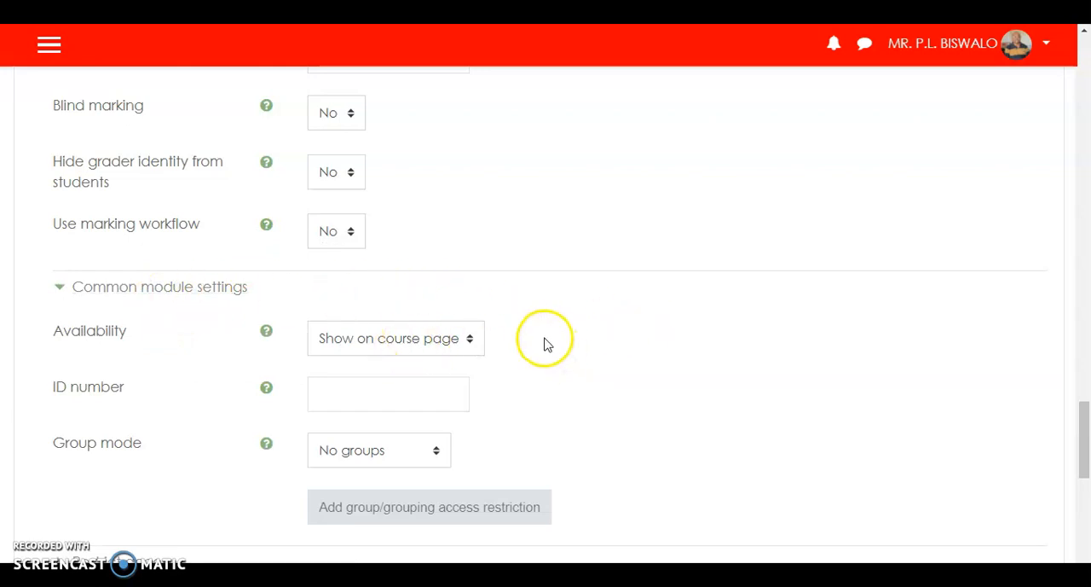
scroll(545, 341, "down", 2)
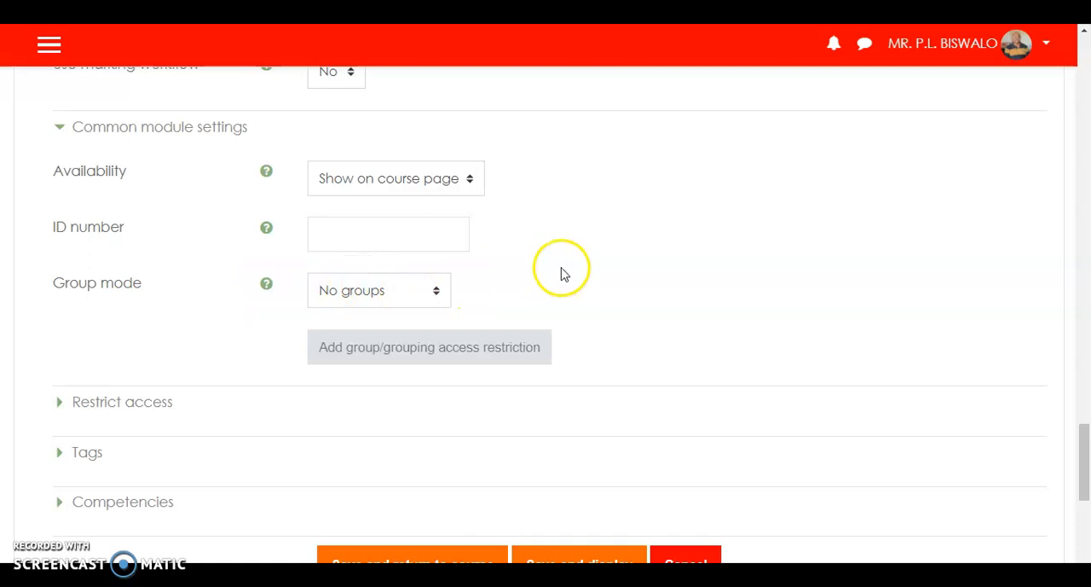
scroll(561, 273, "down", 2)
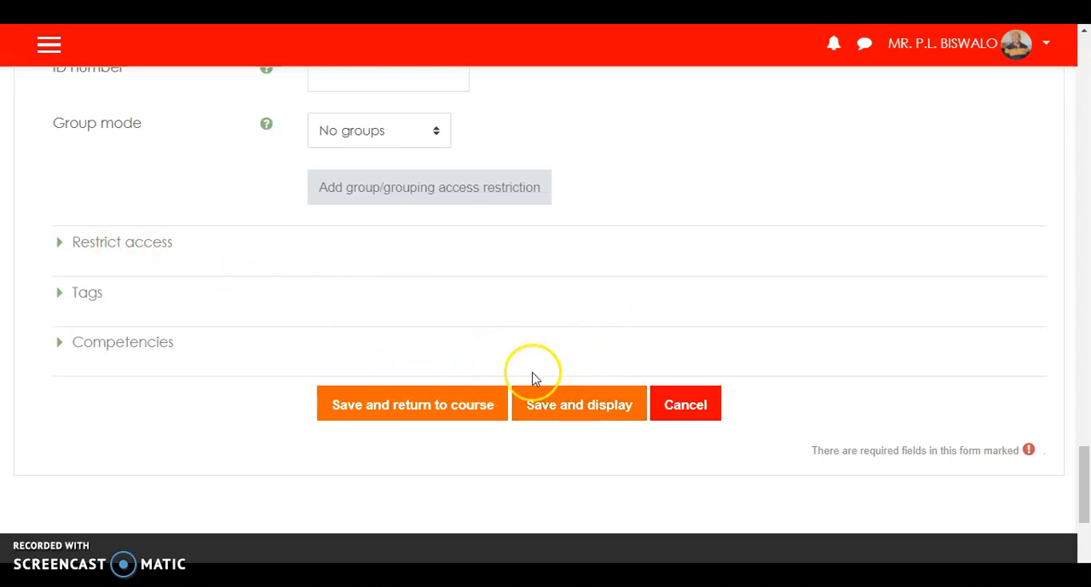
- Save the assignment, returning to the course, and open Introduction to review its grading summary
left_click(428, 411)
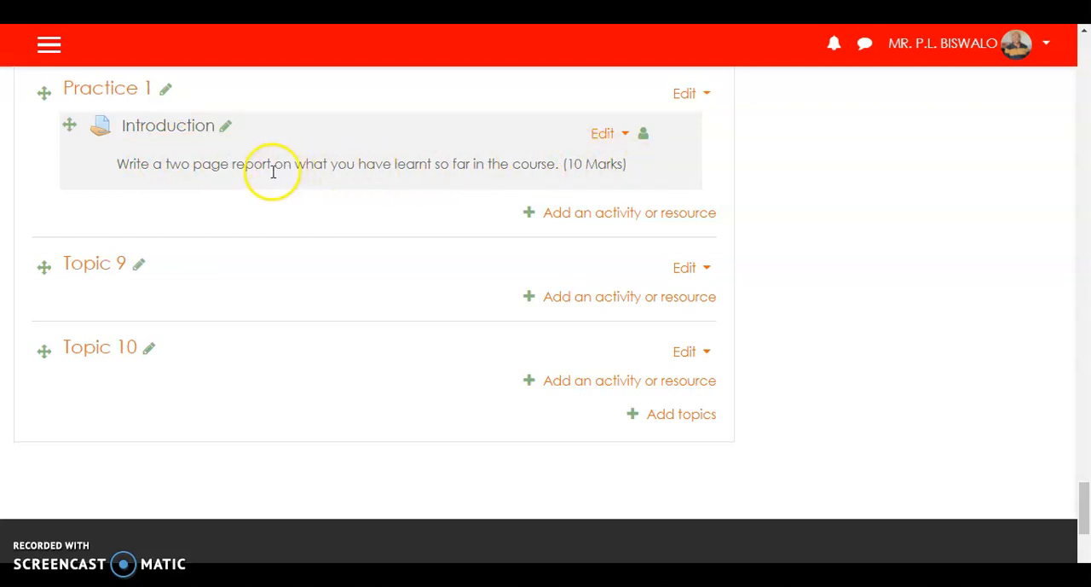
left_click(154, 129)
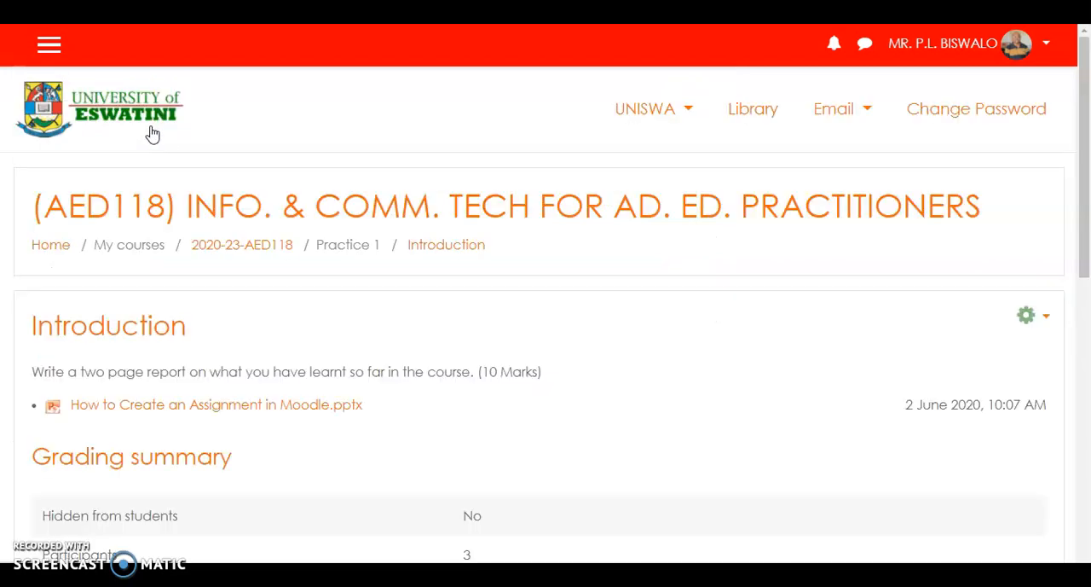
scroll(726, 370, "down", 2)
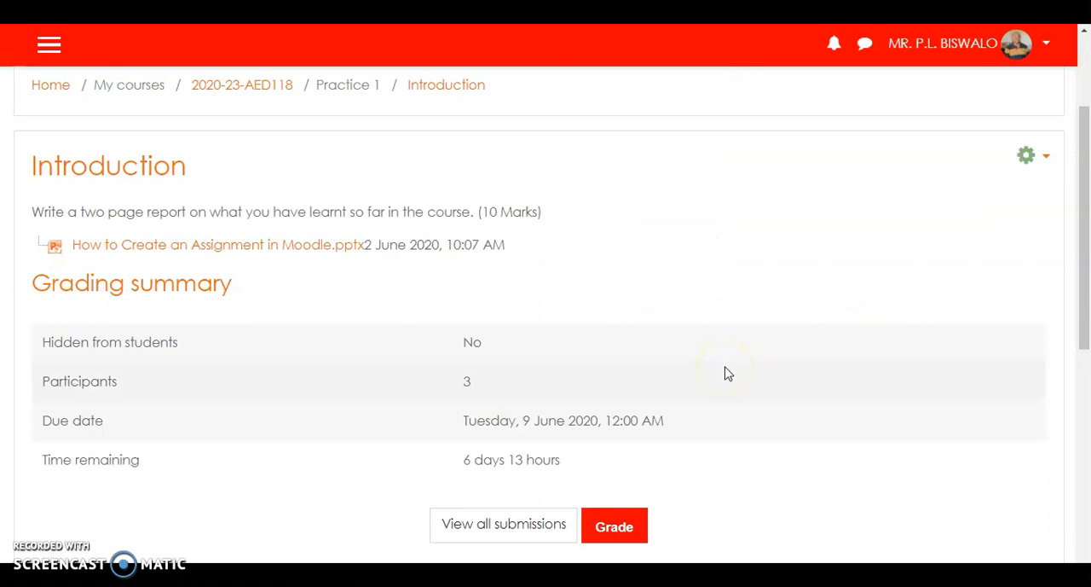
scroll(529, 267, "down", 1)
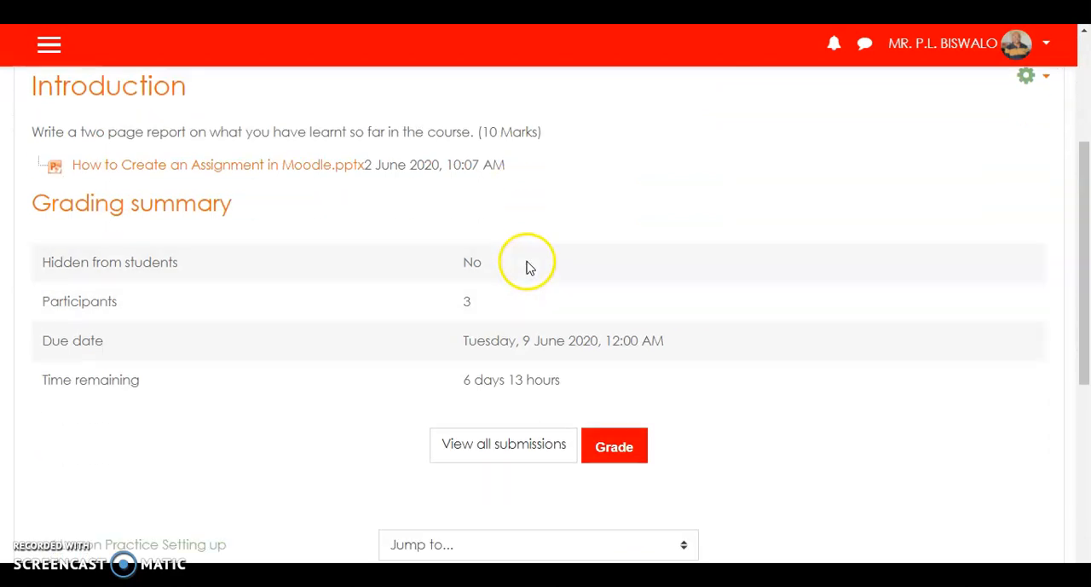